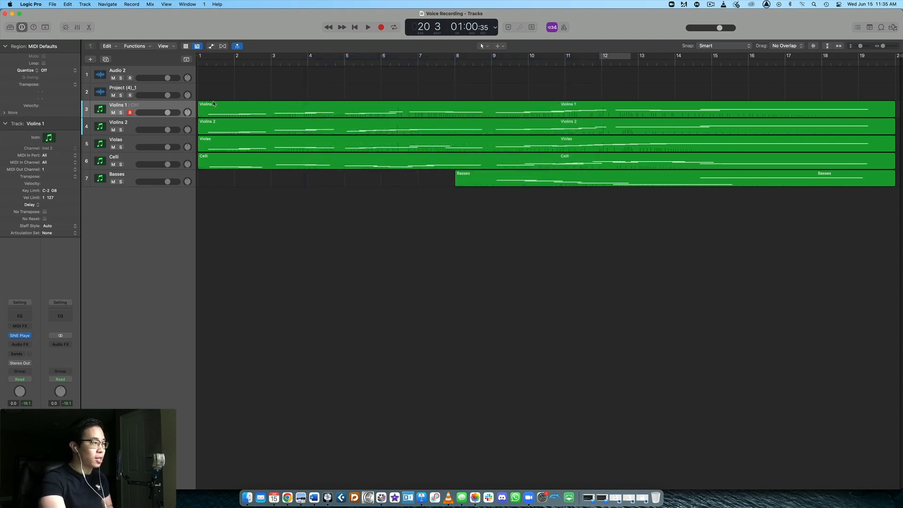
- Play the whole string arrangement from the beginning
key(Return)
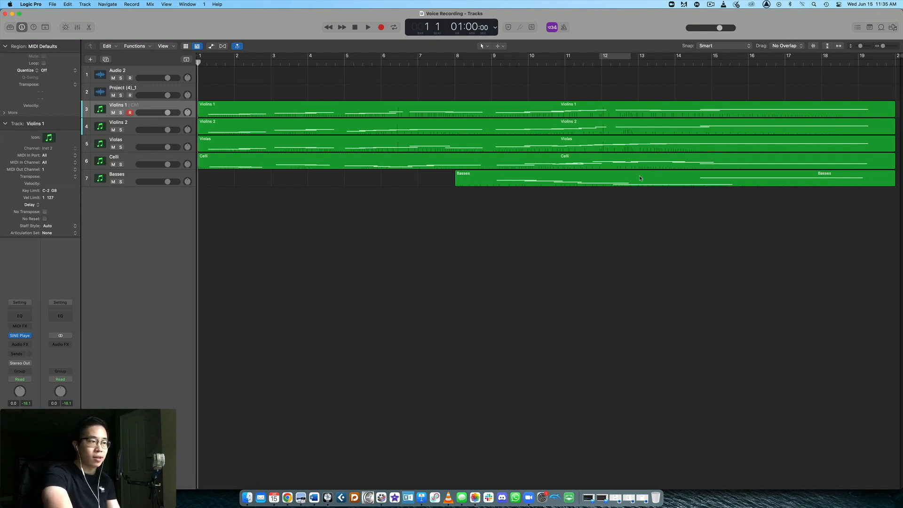
key(space)
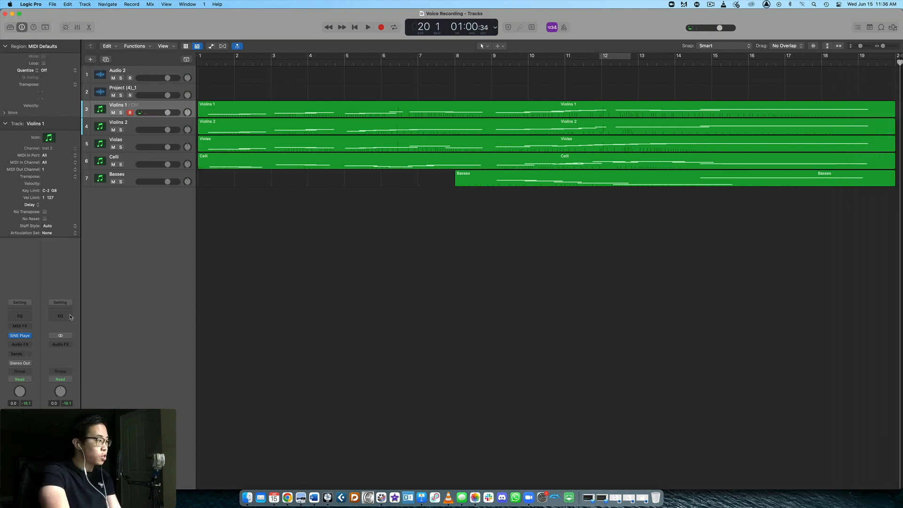
- Inspect the Violins 1 SINE Player instrument and browse the Berlin Con Sordino Strings sections in its library, and close the plugin
click(20, 336)
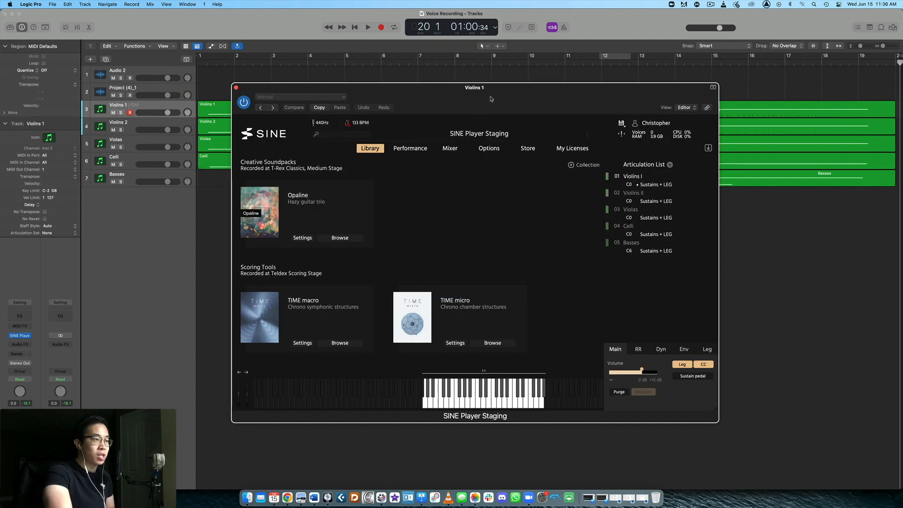
scroll(464, 208, down, 2)
scroll(464, 208, down, 10)
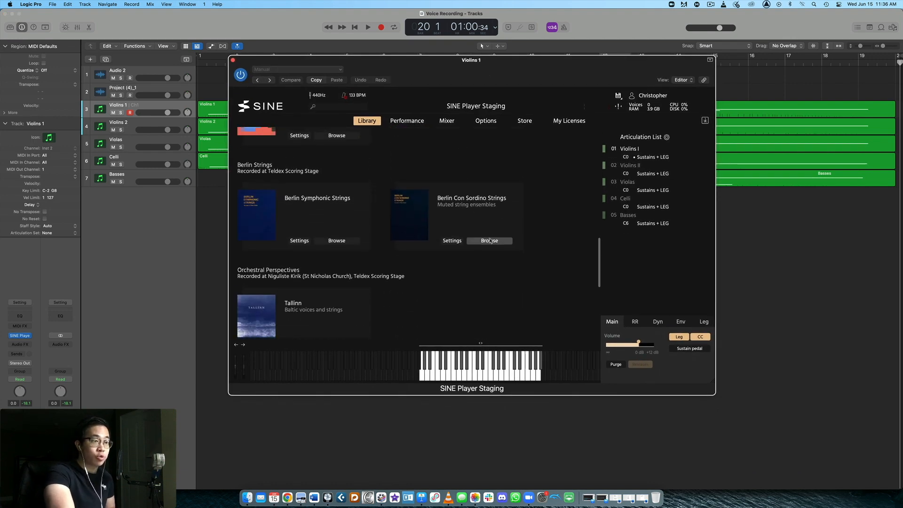
click(489, 240)
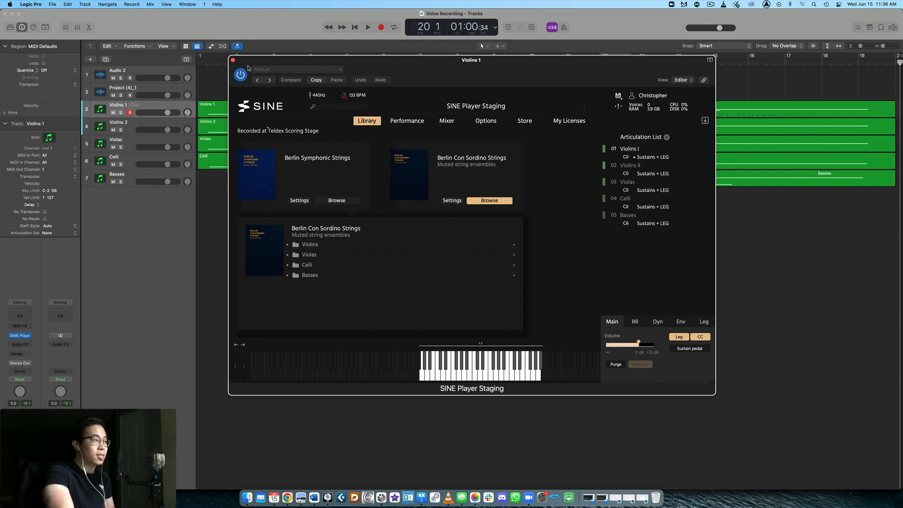
click(233, 60)
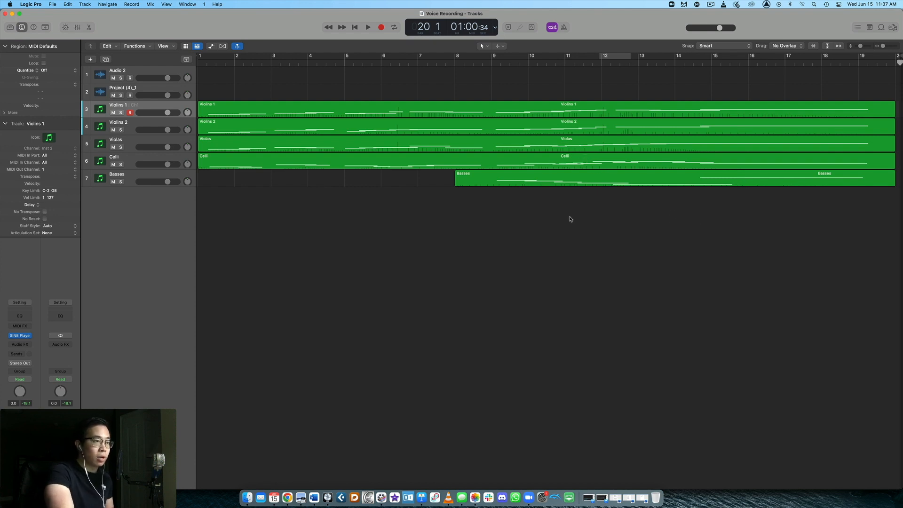
- Show all five string regions together in the Piano Roll, with automation hidden and the full passage in view
key(super+a)
key(e)
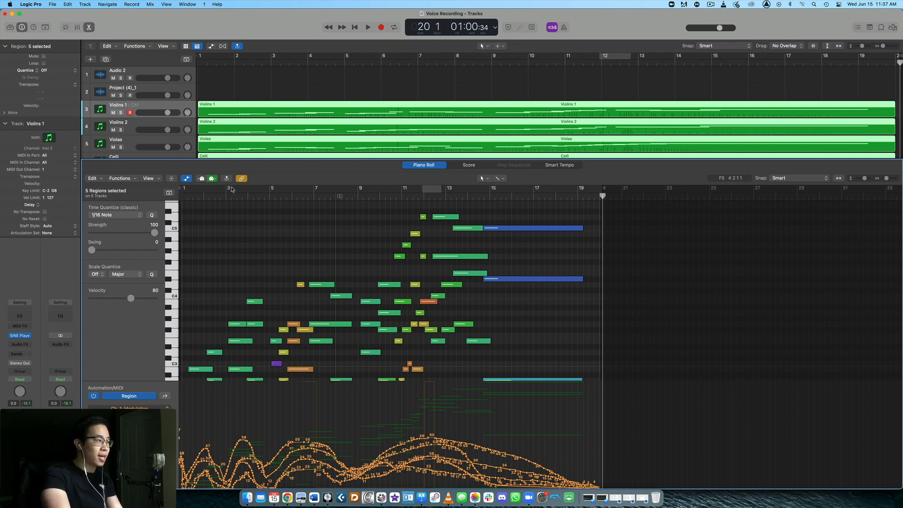
click(186, 178)
drag(886, 179, 865, 181)
scroll(845, 263, left, 2)
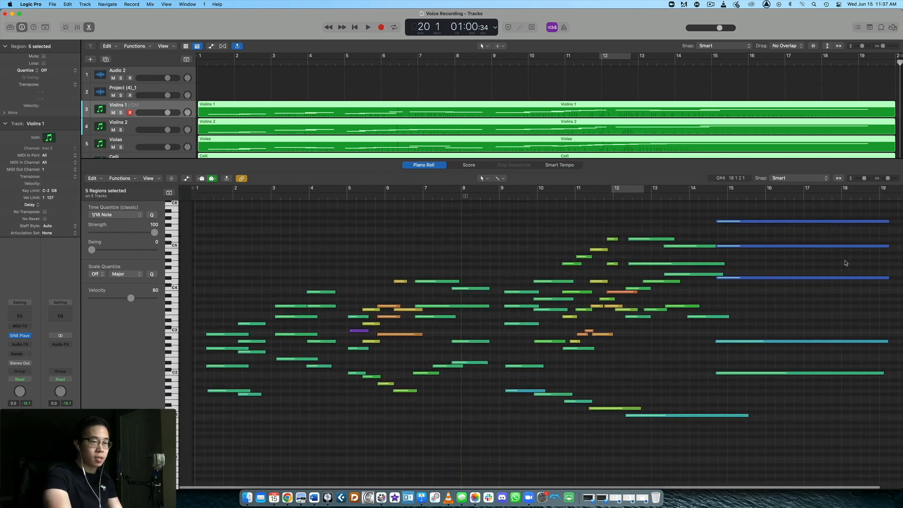
scroll(845, 263, up, 2)
- Play the full passage from the start with all five regions shown in the Piano Roll
click(471, 266)
key(Return)
key(space)
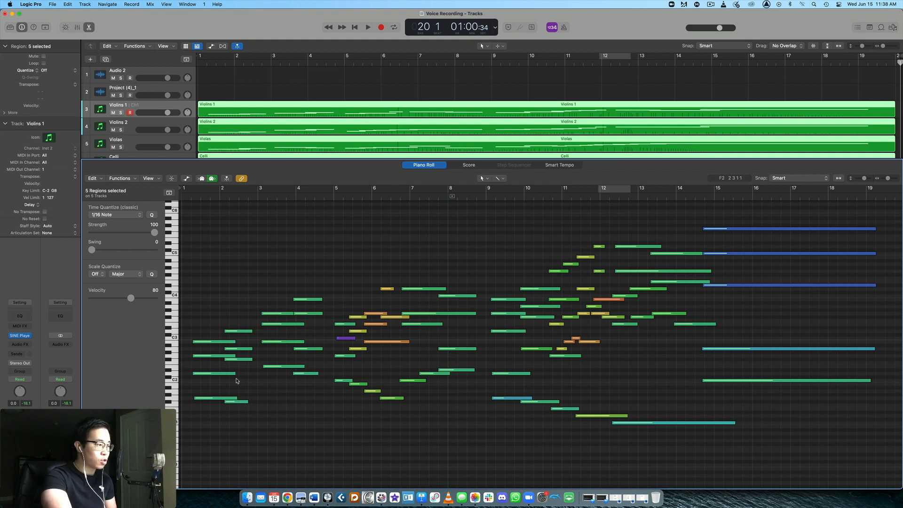
- Examine the opening chord notes and play the first phrase from bar 1, stopping in bar 4
scroll(226, 332, down, 2)
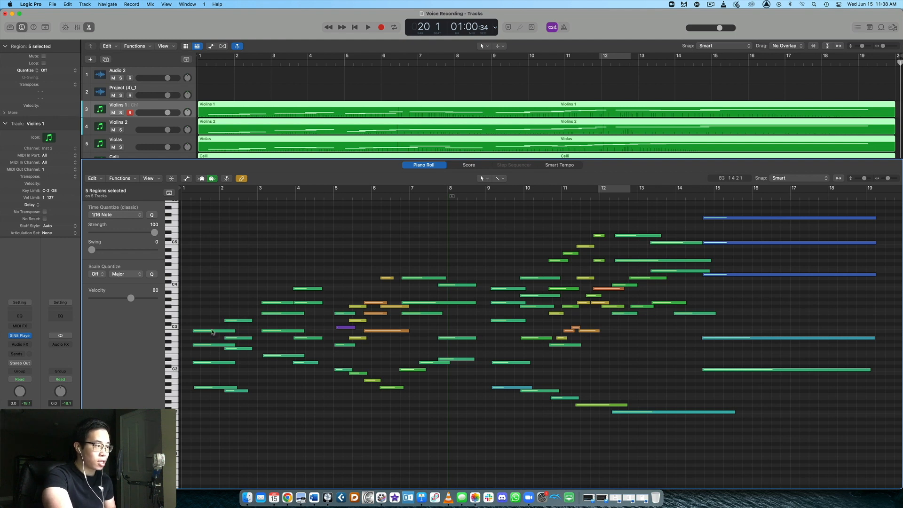
mouse_move(224, 363)
scroll(235, 127, down, 2)
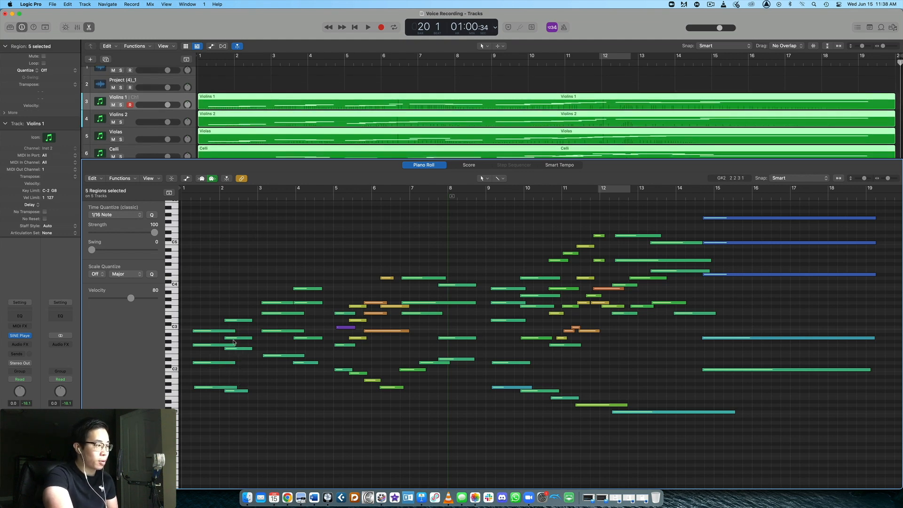
scroll(229, 372, down, 1)
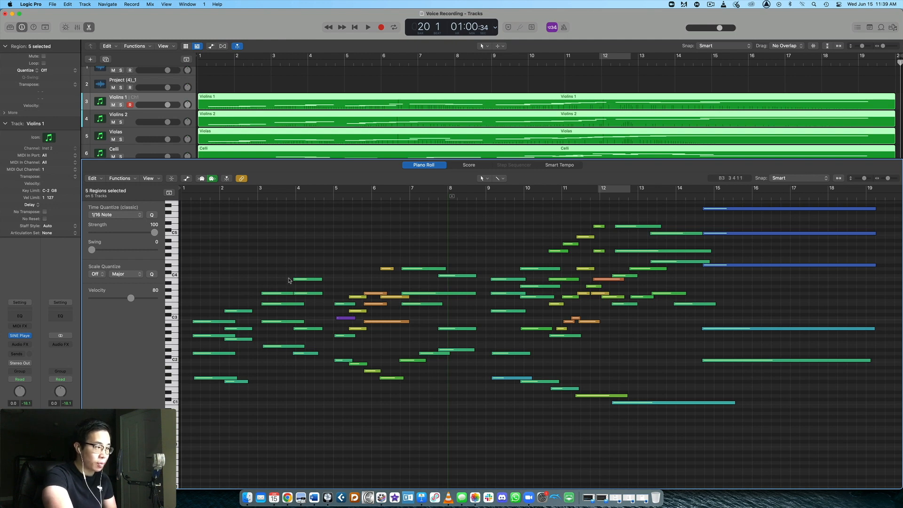
key(Return)
key(space)
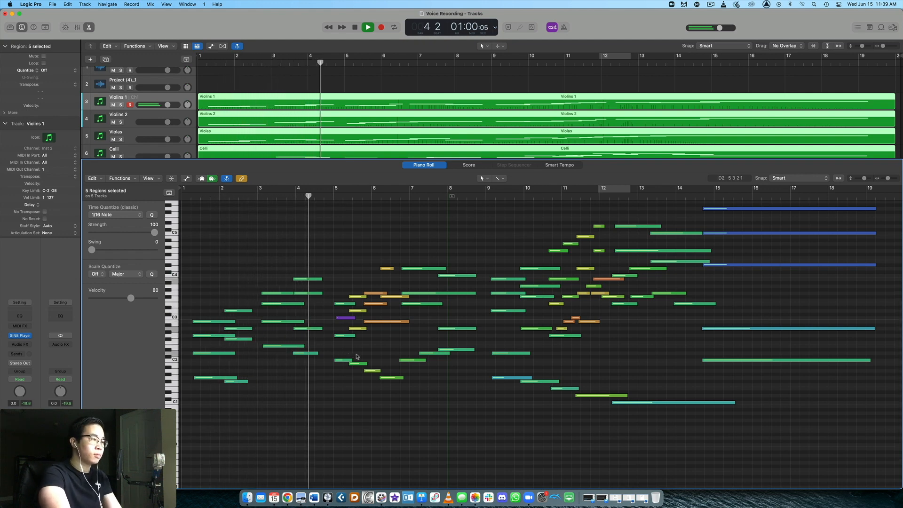
key(space)
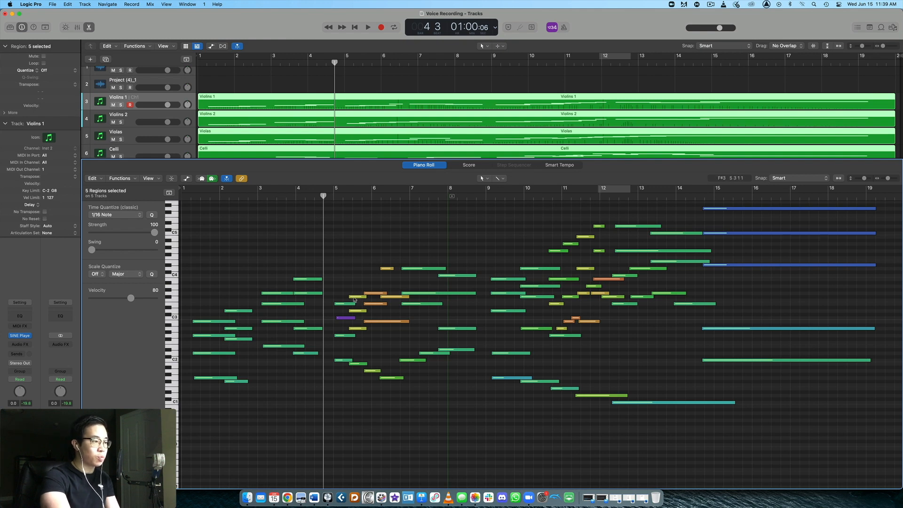
- Examine the bar 5 notes and continue playback from bar 4 to bar 8
mouse_move(363, 300)
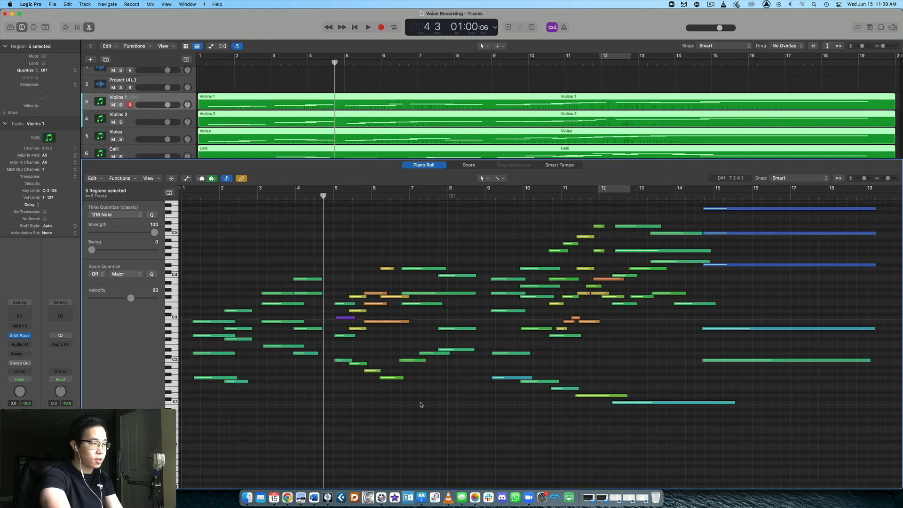
key(space)
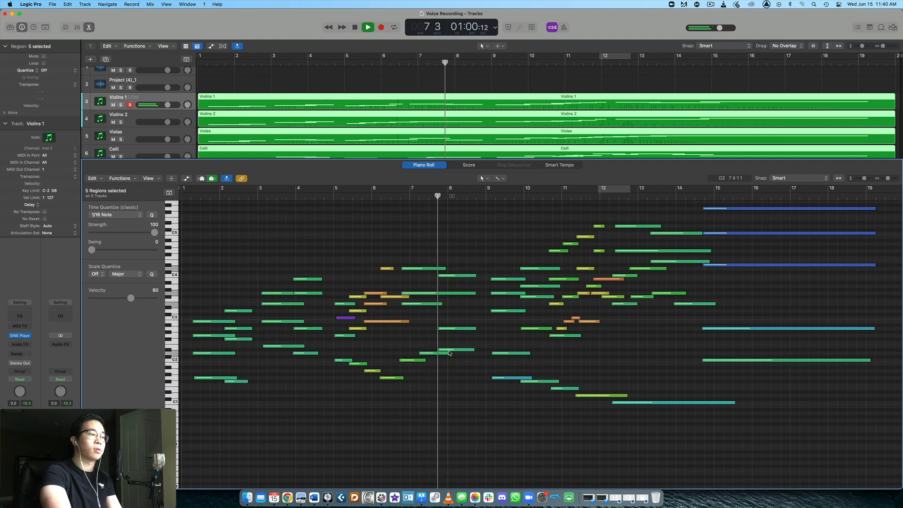
key(space)
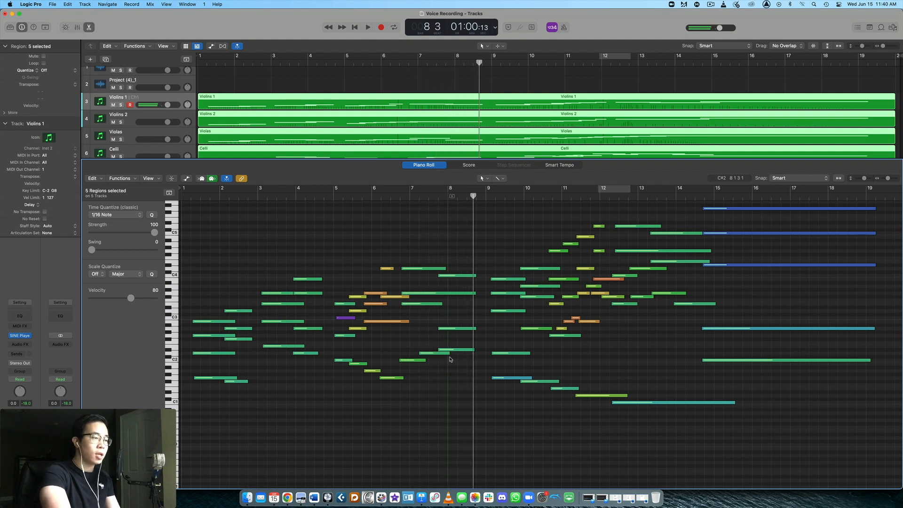
- Try the celli line without its D2 passing note in bar 7, extending the preceding C2 note, then play it and undo the edit
click(442, 358)
drag(435, 357, 426, 364)
click(389, 196)
key(space)
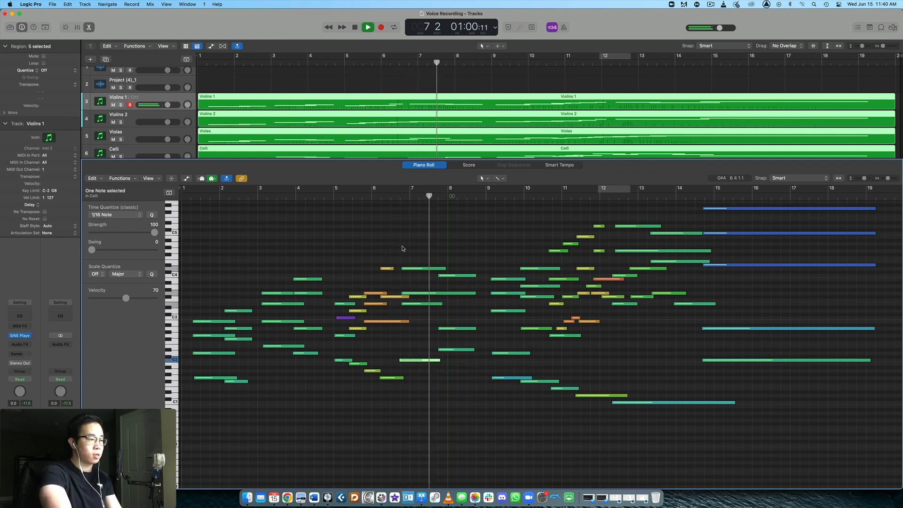
key(space)
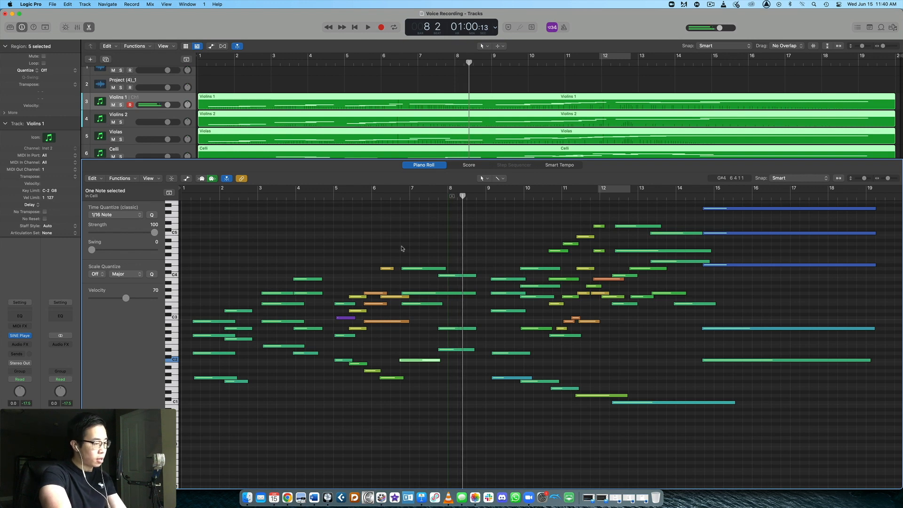
key(super+z)
- Play the original celli line from bar 6 to bar 8 with the passing note in place
click(391, 196)
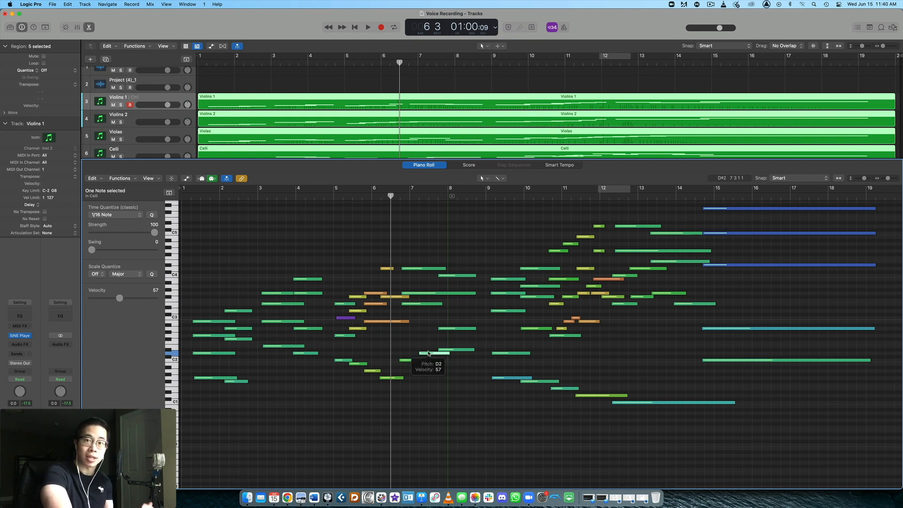
click(445, 323)
key(space)
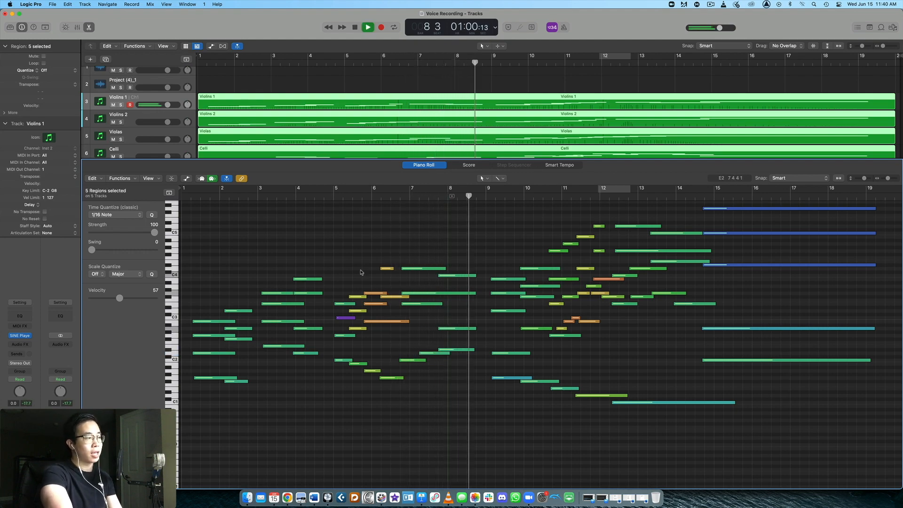
key(space)
- Examine the modulation curves of all five string regions beneath their notes, then hide the automation again
key(a)
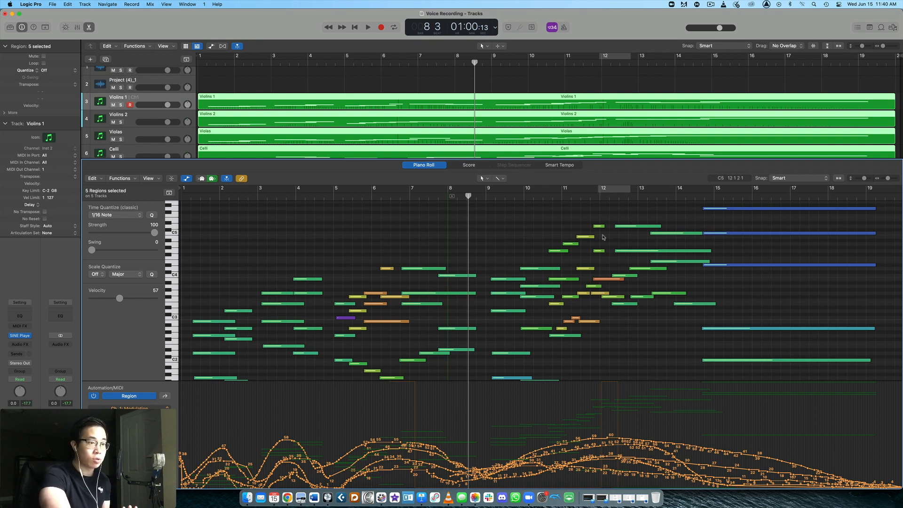
scroll(486, 285, up, 2)
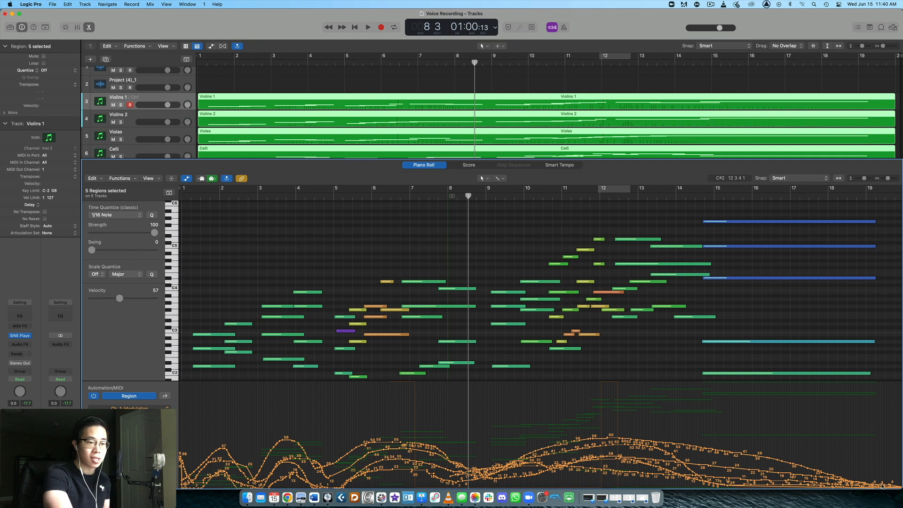
scroll(531, 246, down, 3)
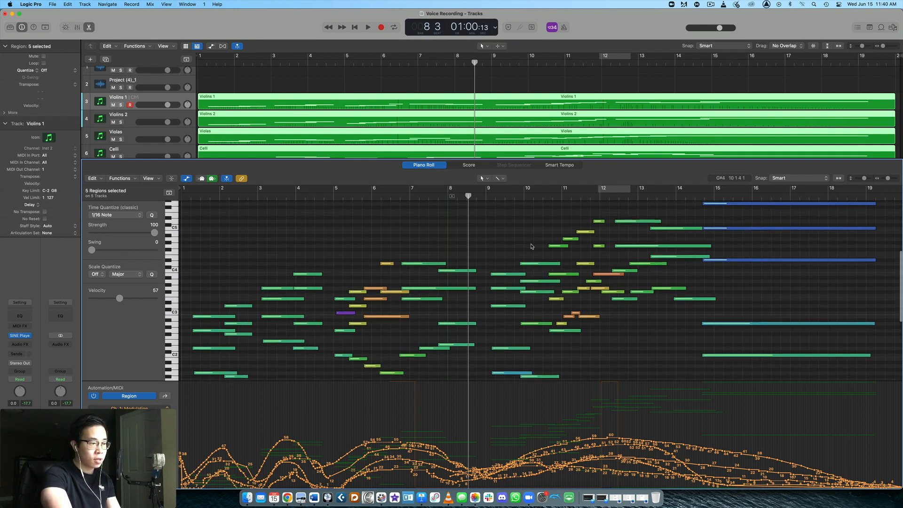
key(a)
scroll(577, 304, down, 1)
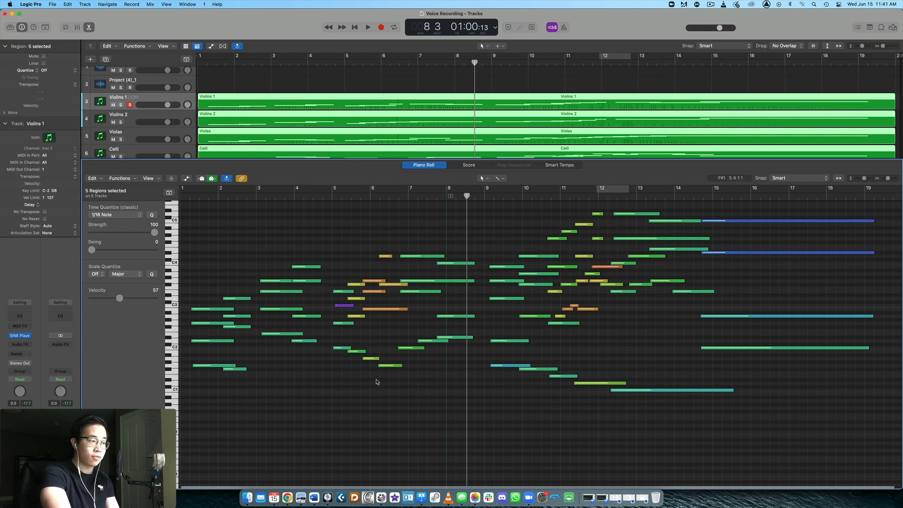
- Play the second phrase of all five string parts from bar 8, stopping around bar 17
key(space)
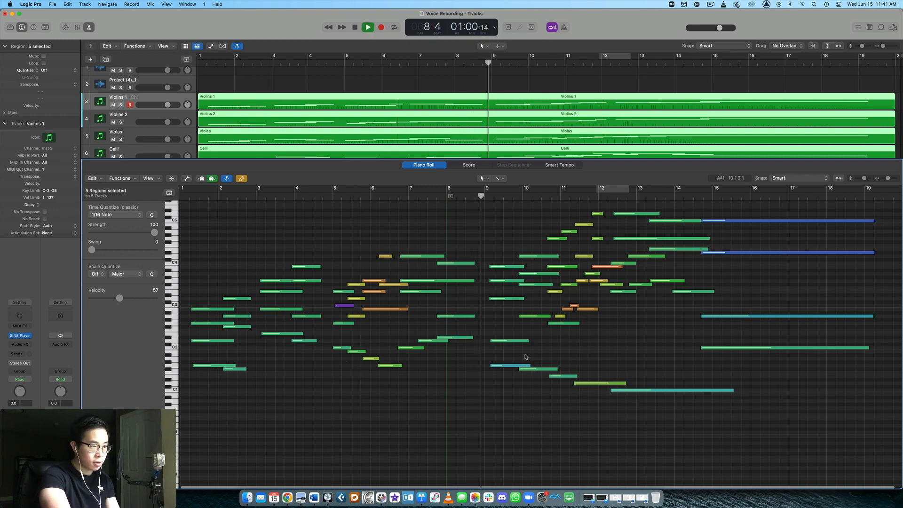
drag(504, 342, 600, 306)
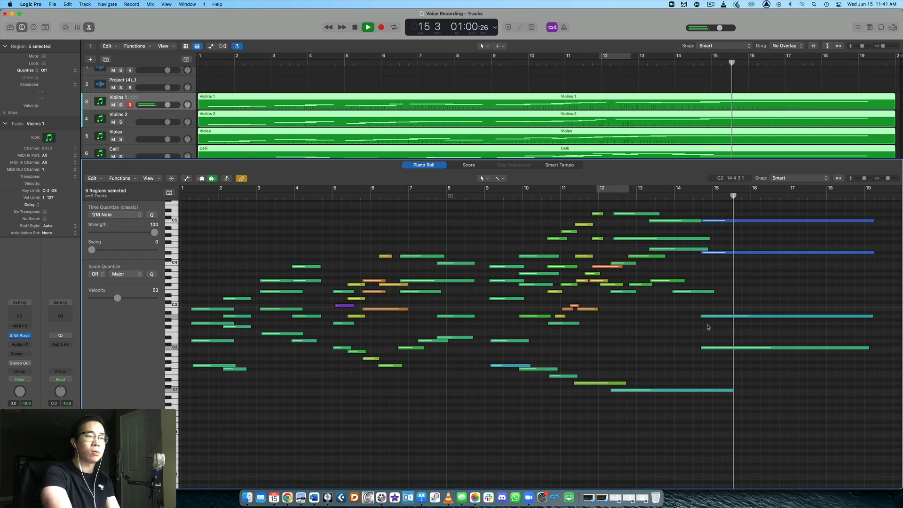
scroll(707, 320, up, 3)
scroll(710, 310, right, 1)
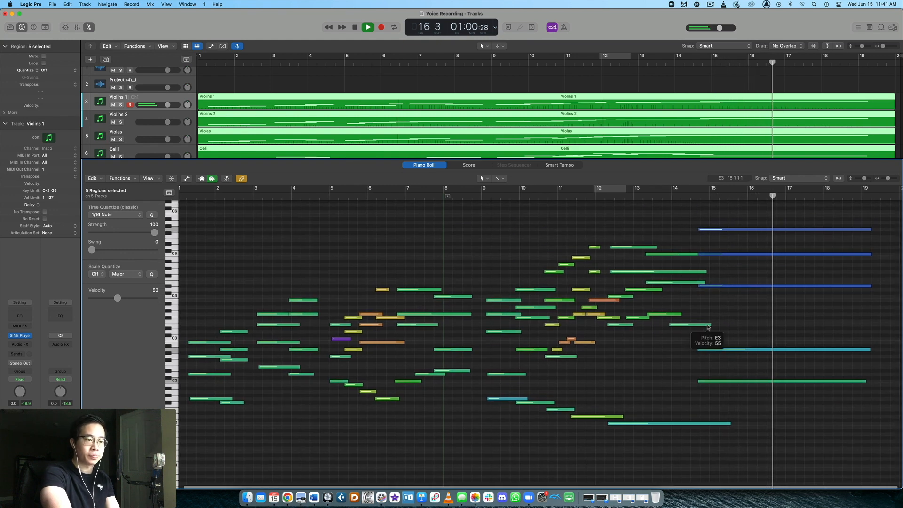
key(space)
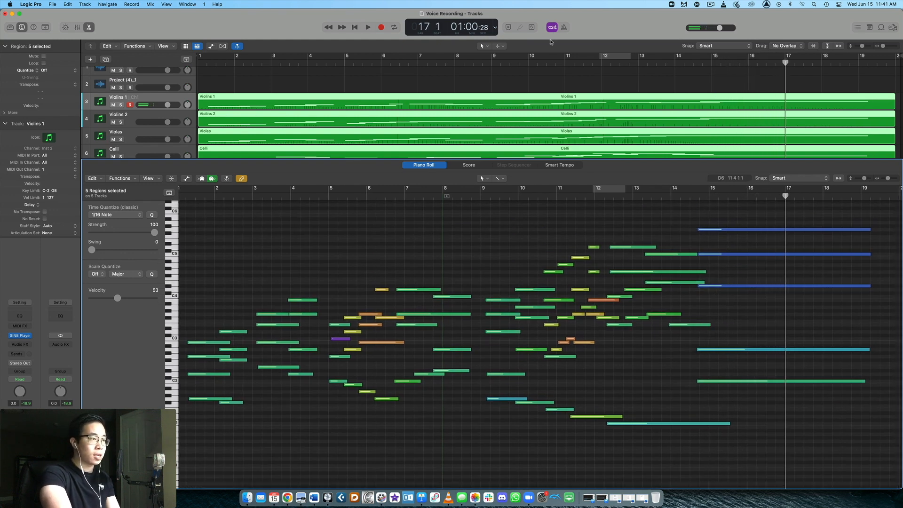
- Show only the Celli region in the Piano Roll and play the passage from bar 9 to bar 15
scroll(570, 107, down, 3)
click(425, 147)
click(551, 118)
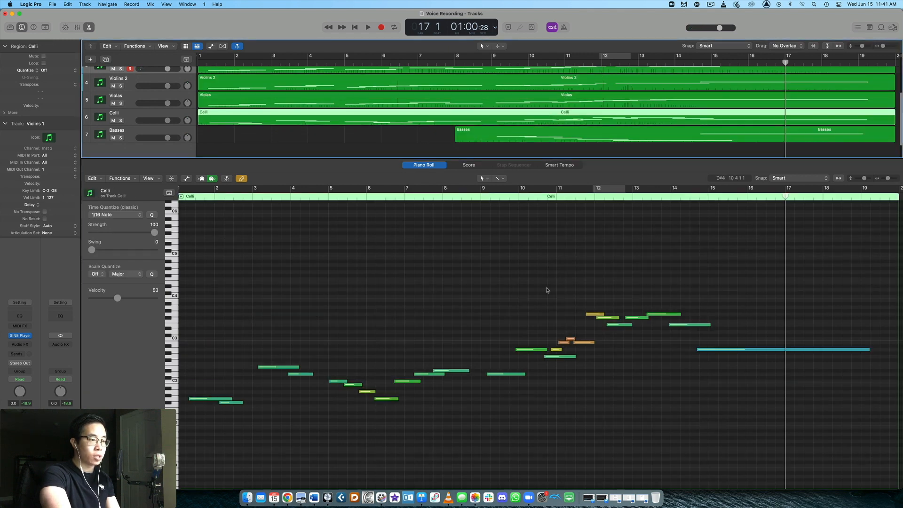
click(483, 188)
key(space)
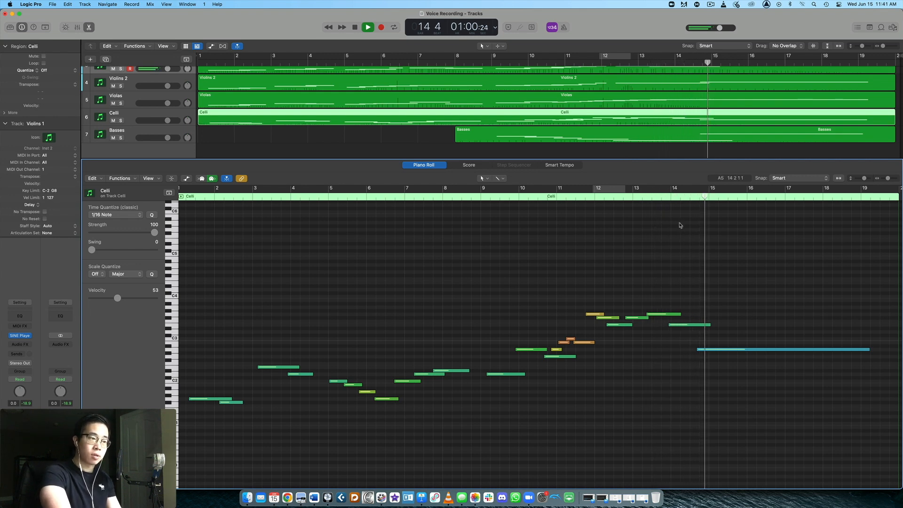
key(space)
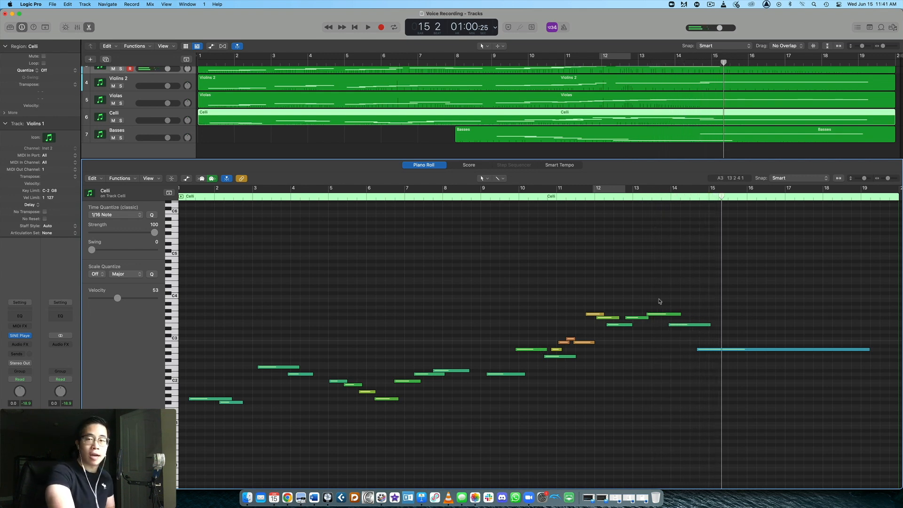
- Show the Violas, Violins 2 and Violins 1 regions together in the Piano Roll
click(718, 100)
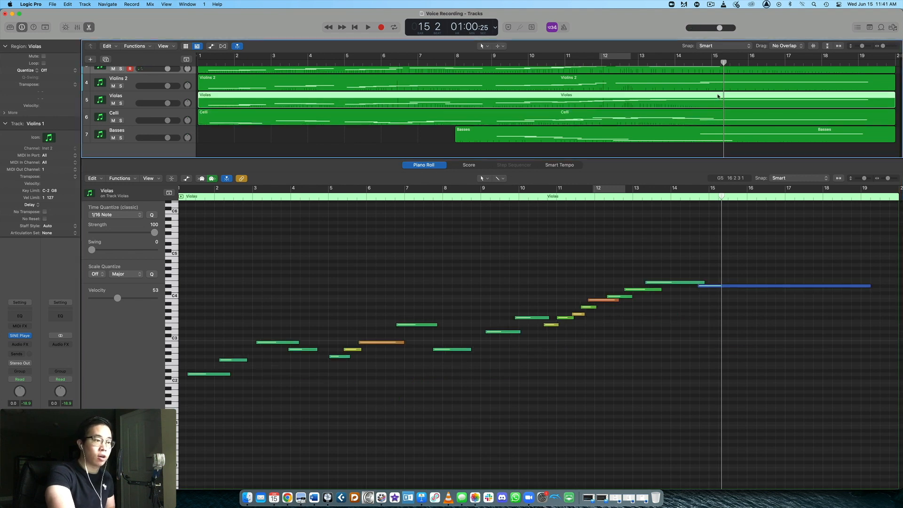
scroll(716, 91, up, 3)
shift+click(711, 97)
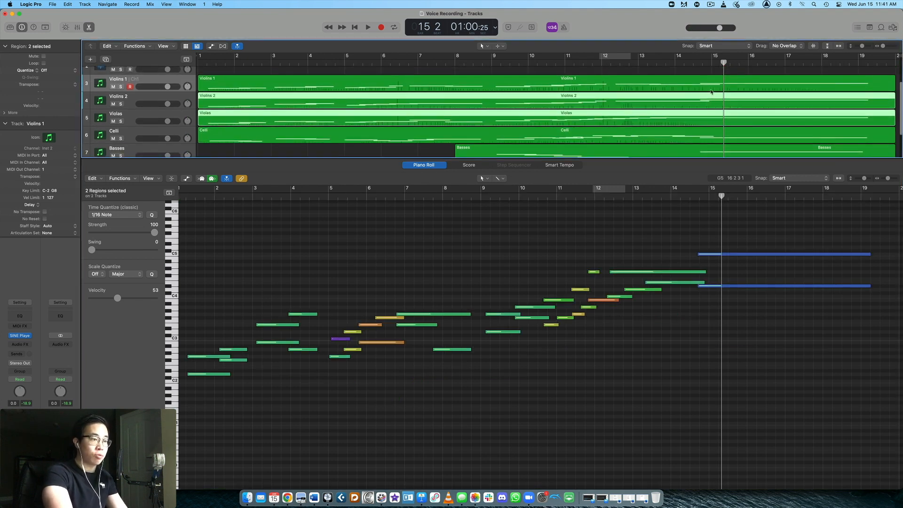
shift+click(711, 87)
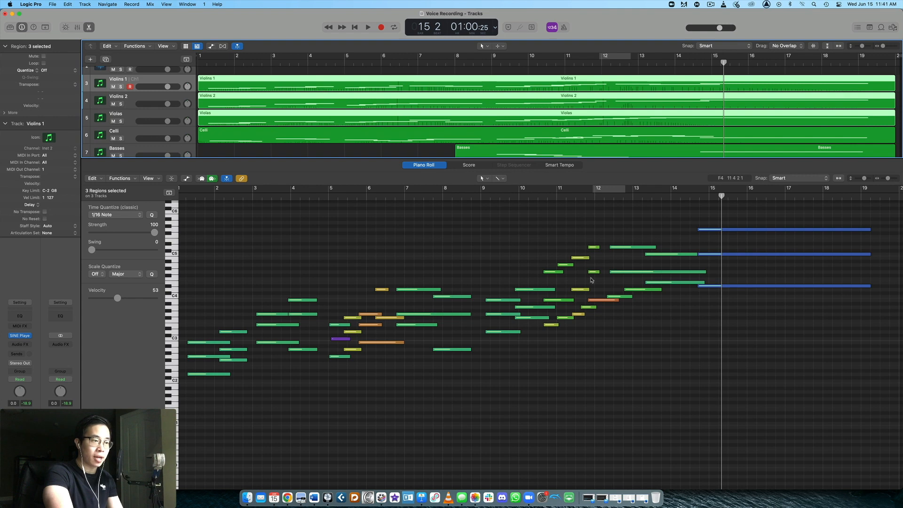
- Show the Basses region alone in the Piano Roll, followed by the Celli region alone
scroll(721, 113, down, 3)
click(720, 131)
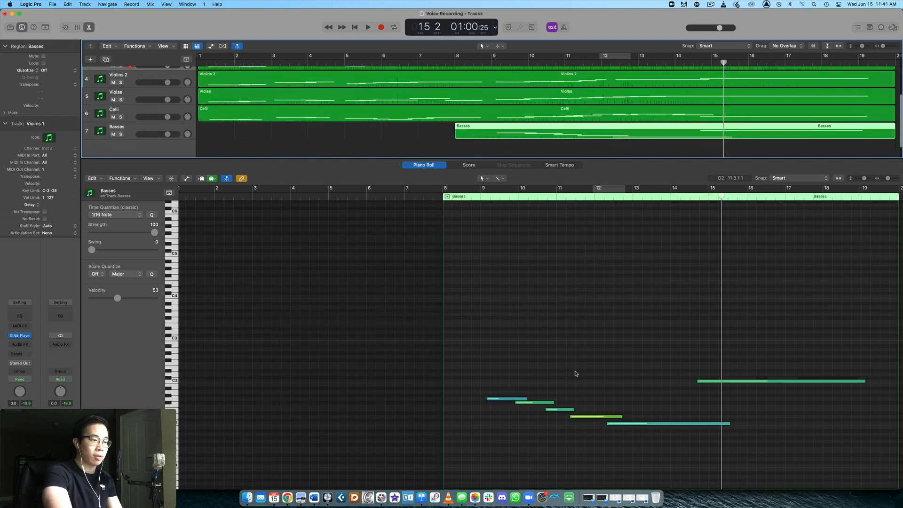
click(687, 114)
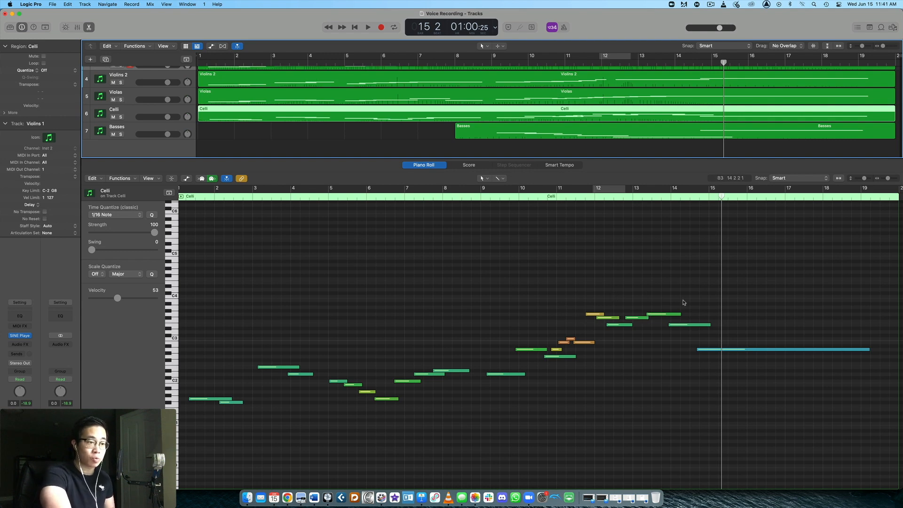
scroll(780, 84, up, 3)
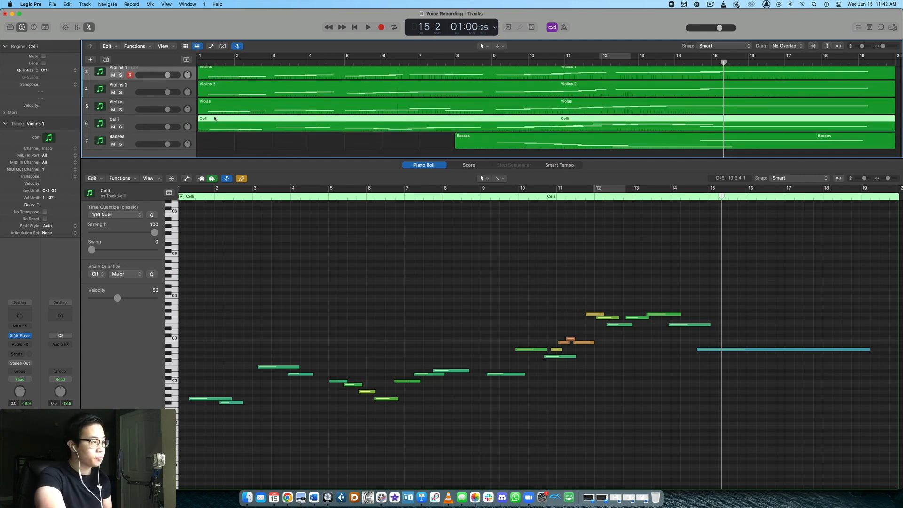
- Show the Violins 1 and Violins 2 regions together in the Piano Roll and add the Violas region to them
key(e)
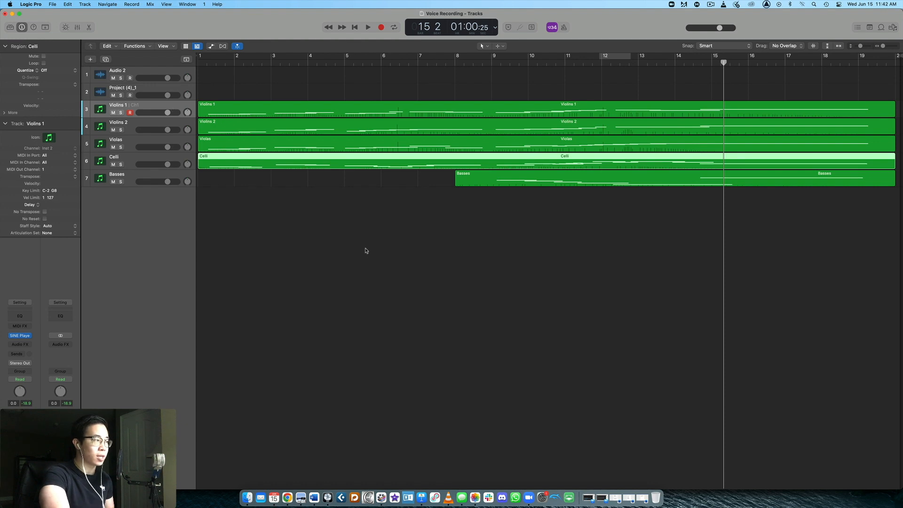
drag(521, 90, 514, 123)
key(e)
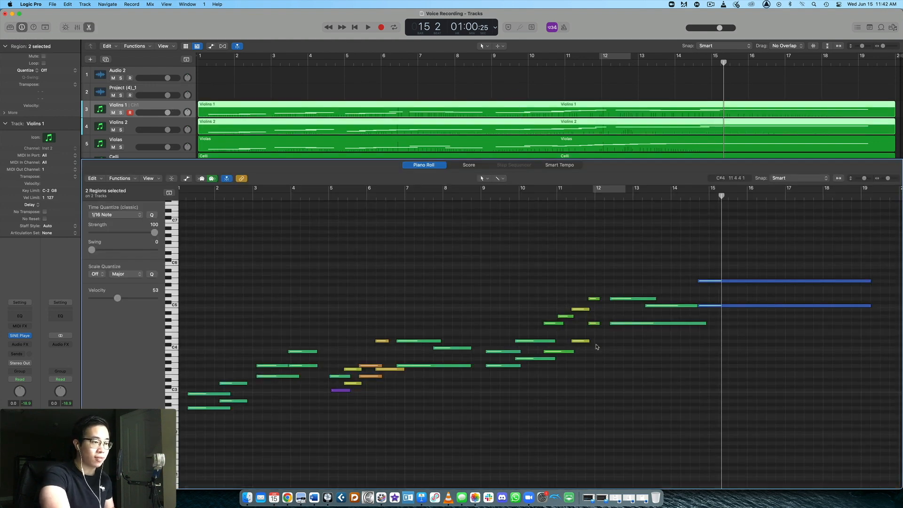
scroll(411, 390, down, 2)
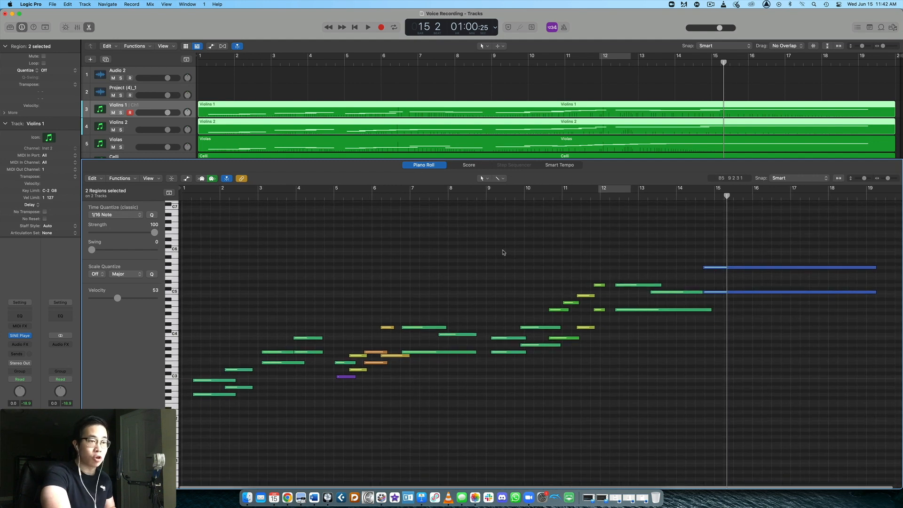
scroll(648, 103, down, 1)
scroll(648, 103, down, 1)
shift+click(600, 137)
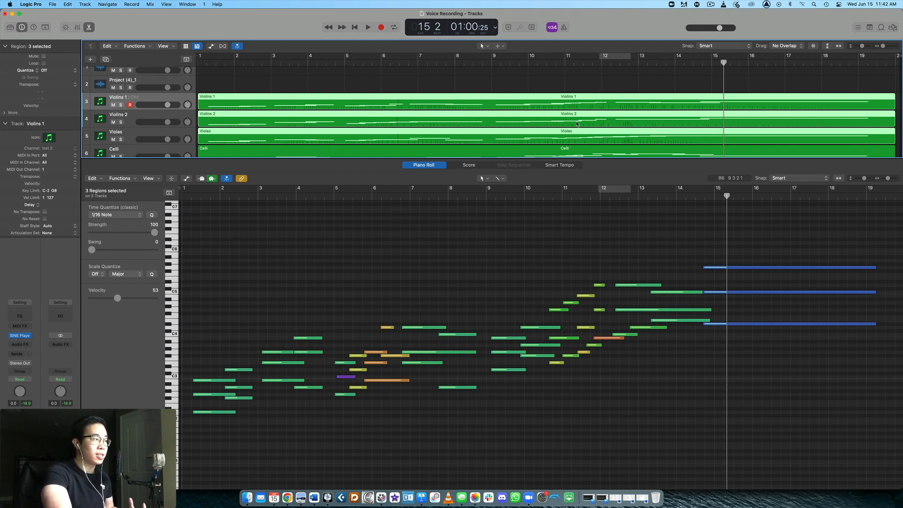
scroll(574, 132, down, 2)
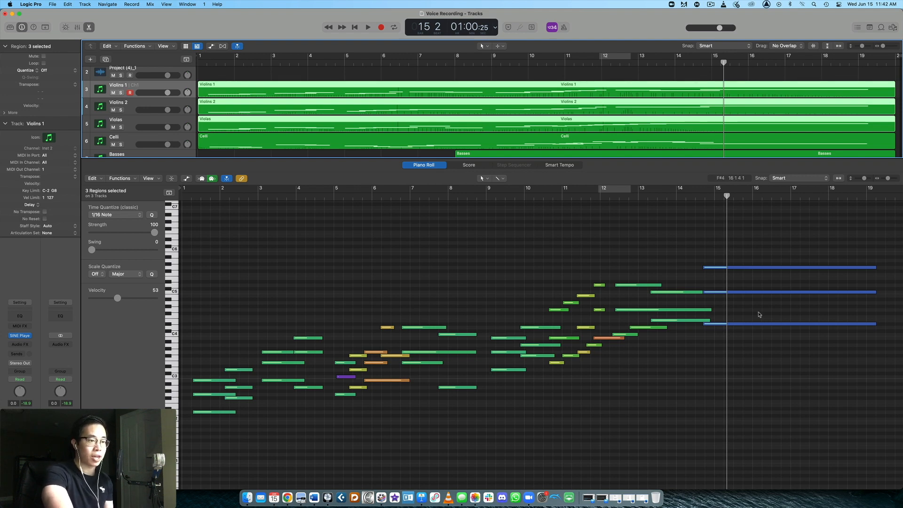
- Show the Celli and Basses regions one at a time in the Piano Roll, then close the editor
click(639, 142)
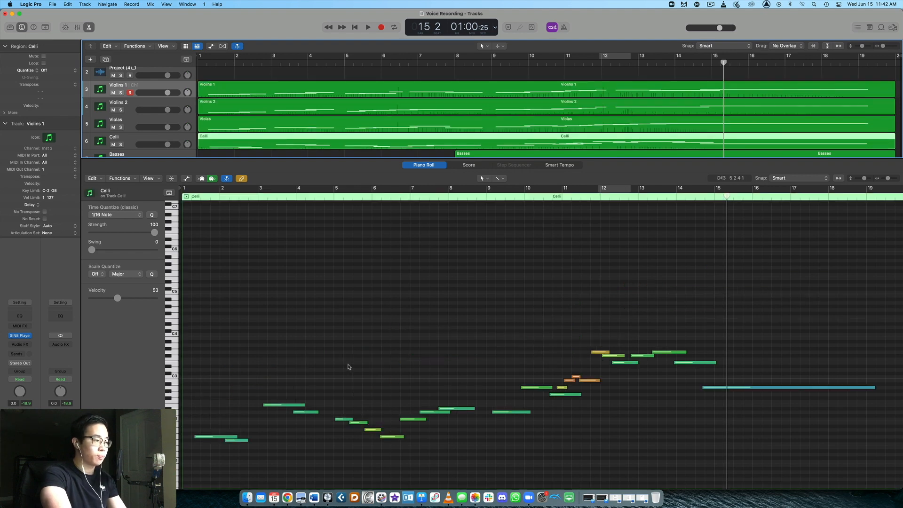
scroll(456, 390, down, 3)
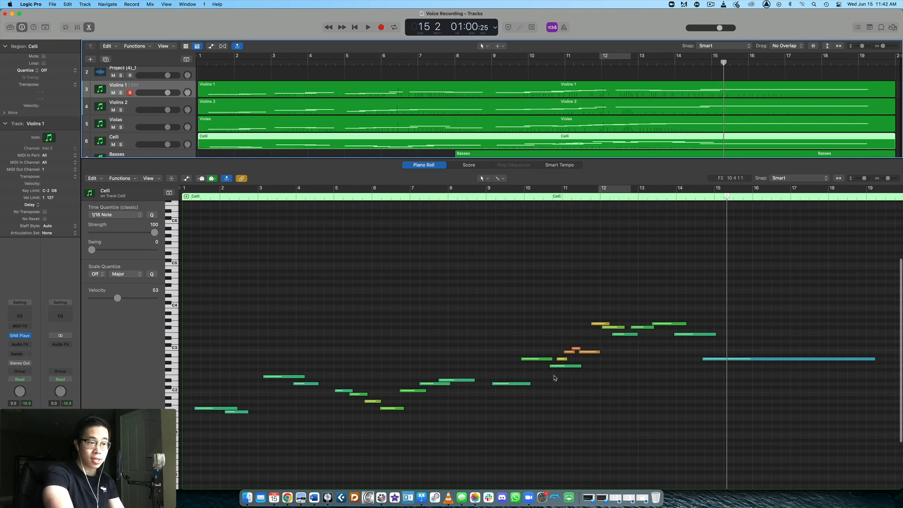
scroll(660, 117, down, 1)
click(663, 145)
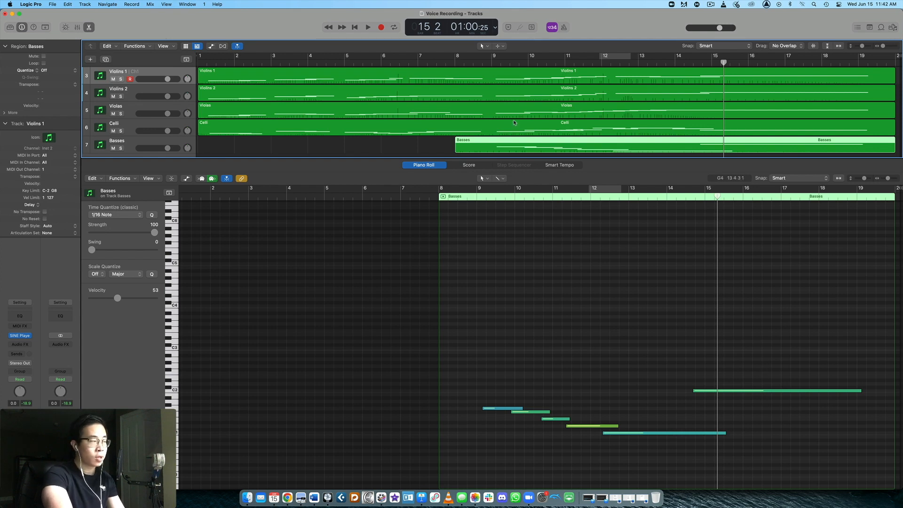
click(89, 27)
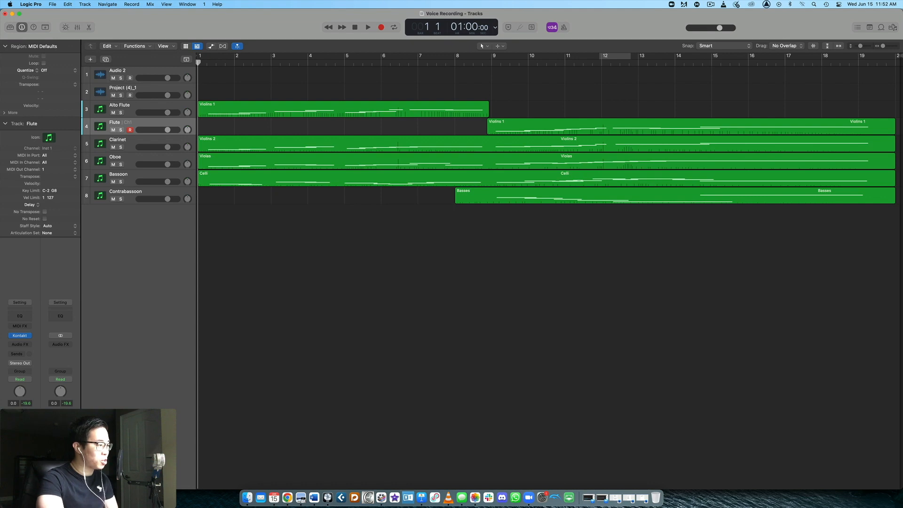
- Review the Cinematic Studio Woodwinds instruments loaded in the Flute track's Kontakt window, from CSW Solo Flute to CSW Solo Alto Flute, and close it
drag(166, 506, 609, 303)
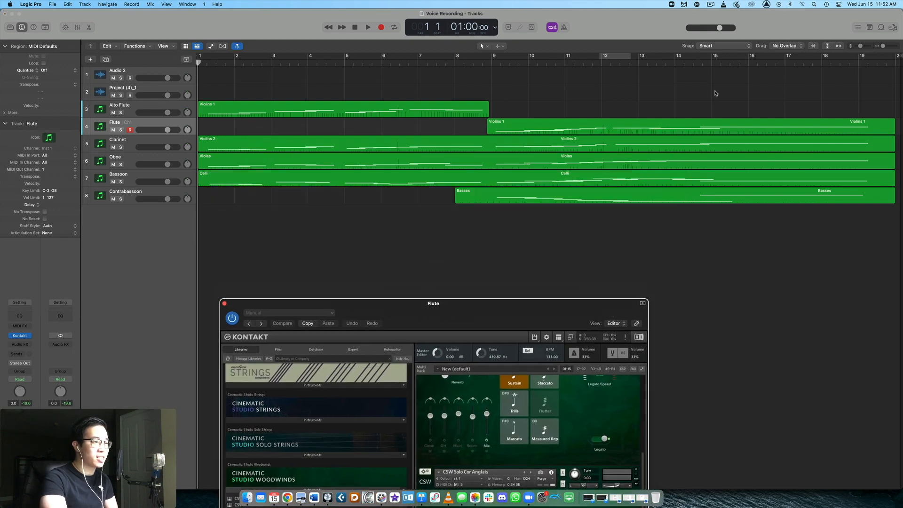
drag(540, 317, 614, 105)
scroll(659, 210, up, 5)
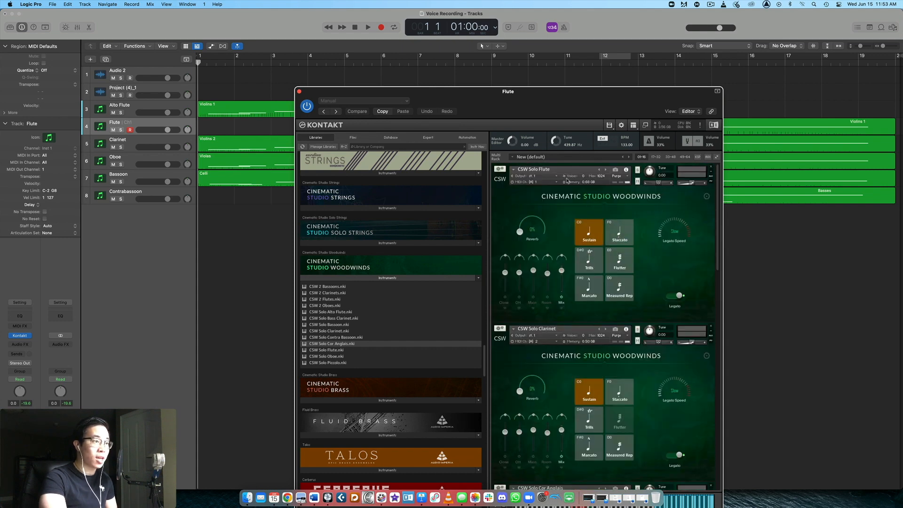
drag(556, 105, 598, 33)
scroll(621, 166, down, 2)
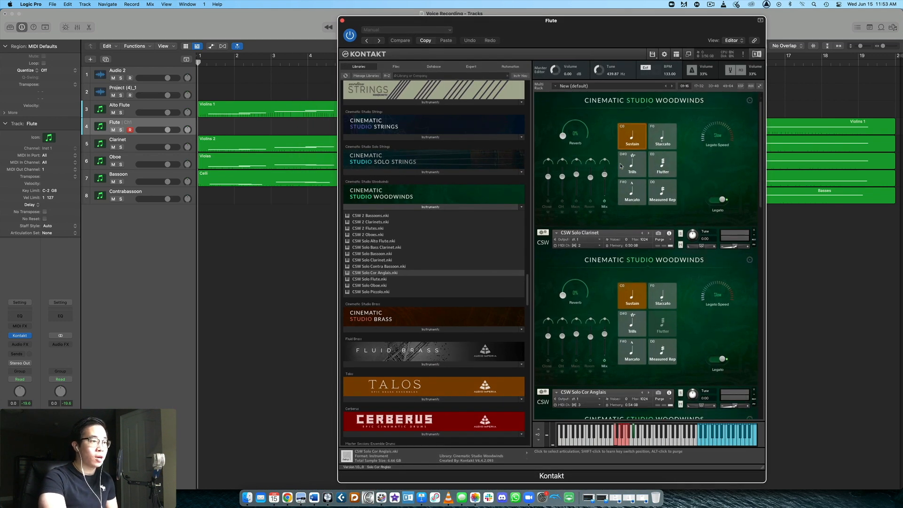
scroll(621, 166, down, 4)
scroll(634, 164, down, 4)
scroll(630, 250, down, 4)
scroll(598, 242, down, 3)
scroll(598, 254, down, 1)
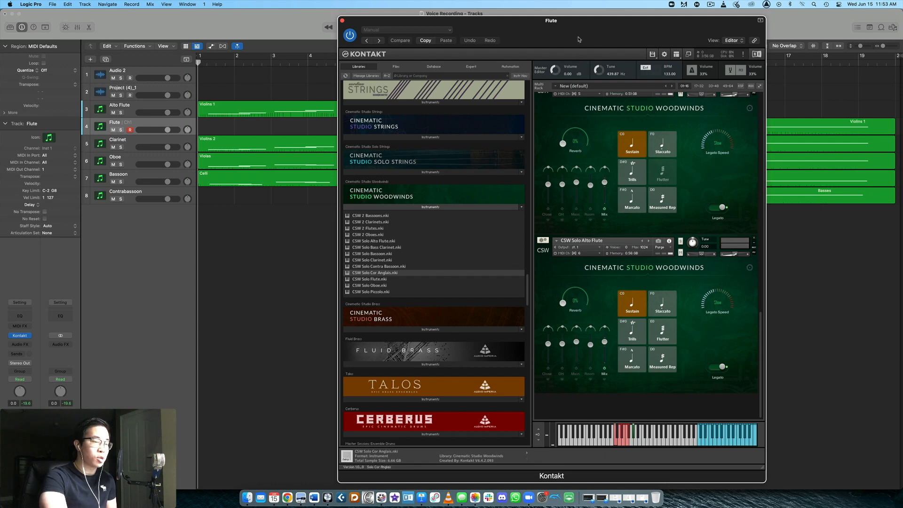
click(342, 21)
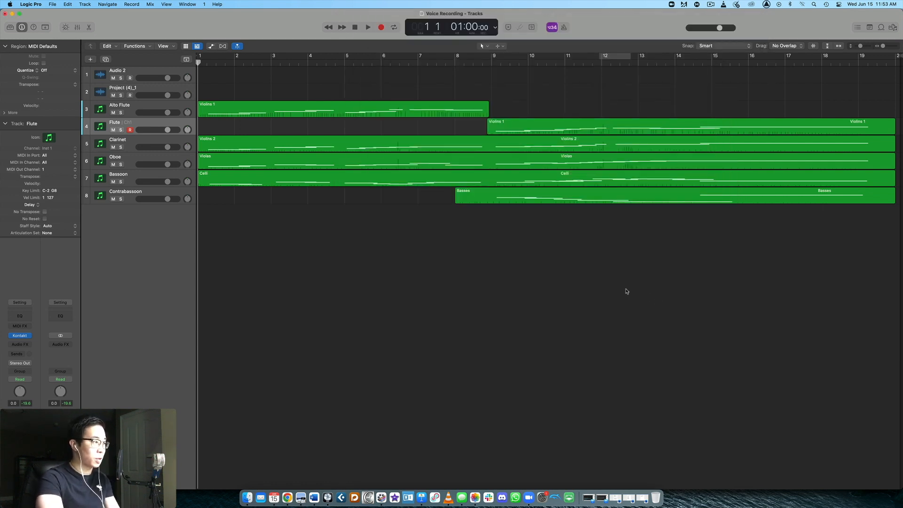
- Play the whole woodwind version from bar 1 and stop in bar 19
key(space)
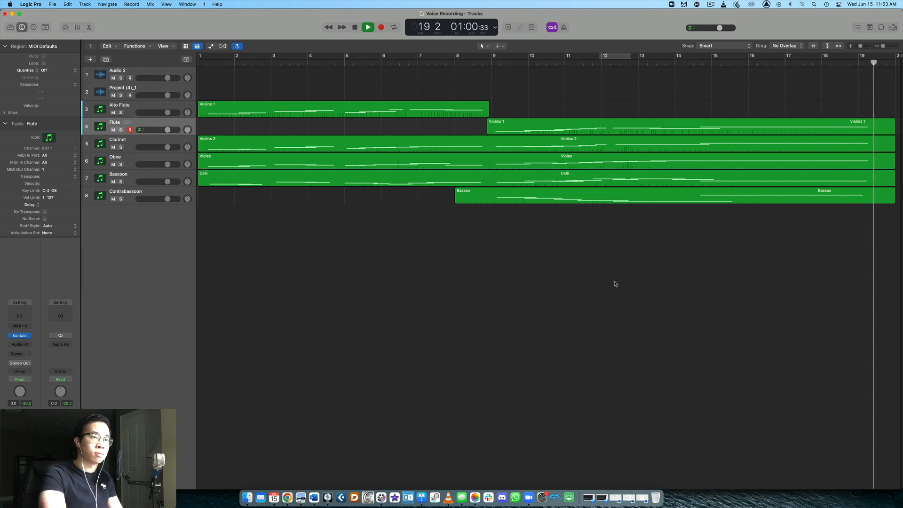
key(space)
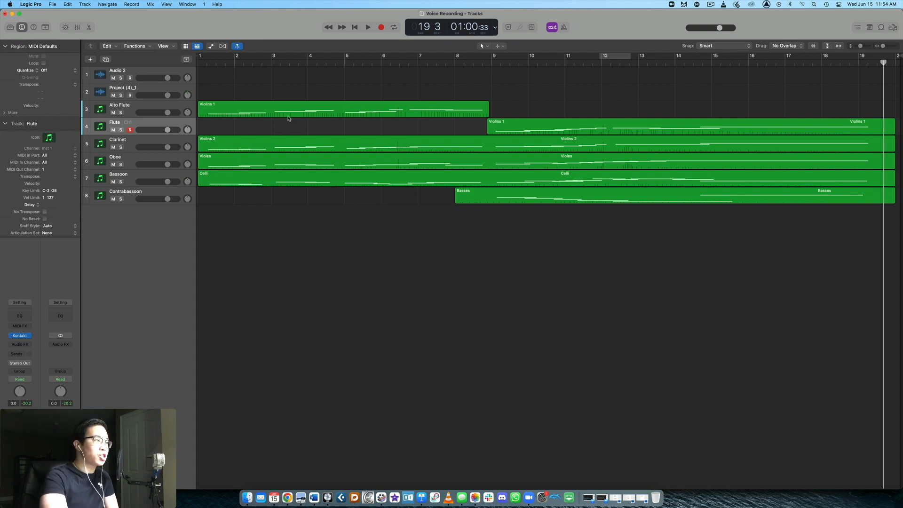
- Open the Alto Flute track's region in the Piano Roll, select its first note and examine the melody line across bars 1 to 8
click(395, 113)
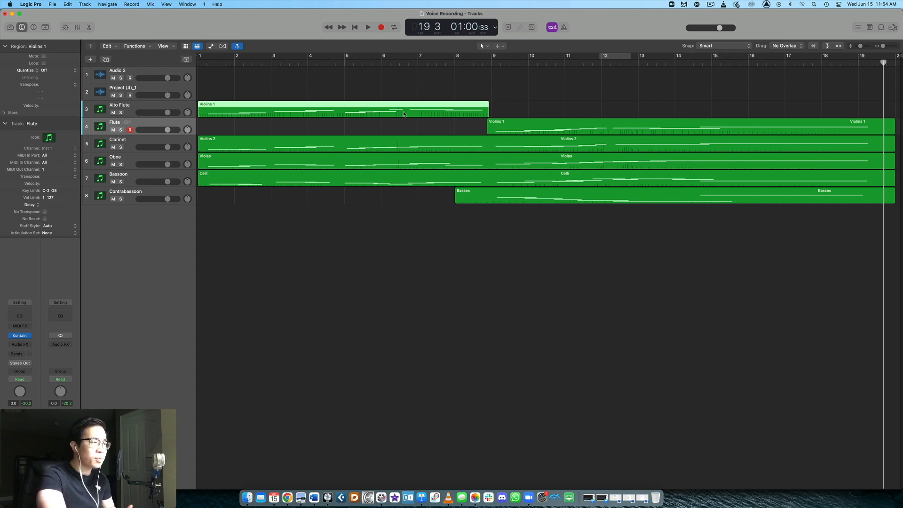
double_click(241, 114)
click(230, 316)
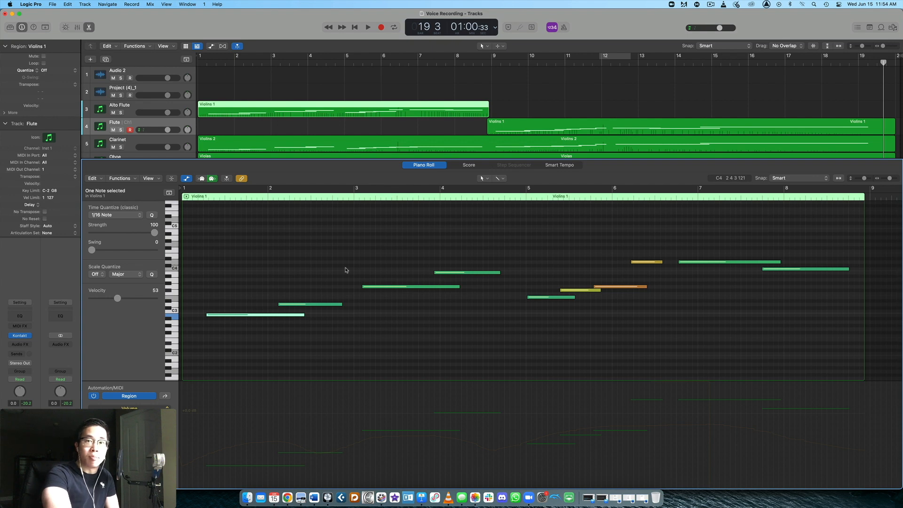
mouse_move(214, 318)
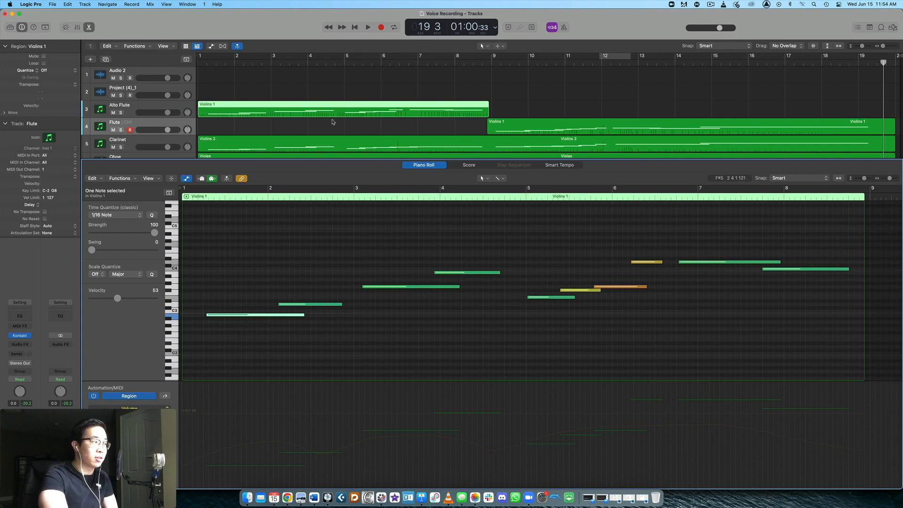
scroll(423, 247, right, 2)
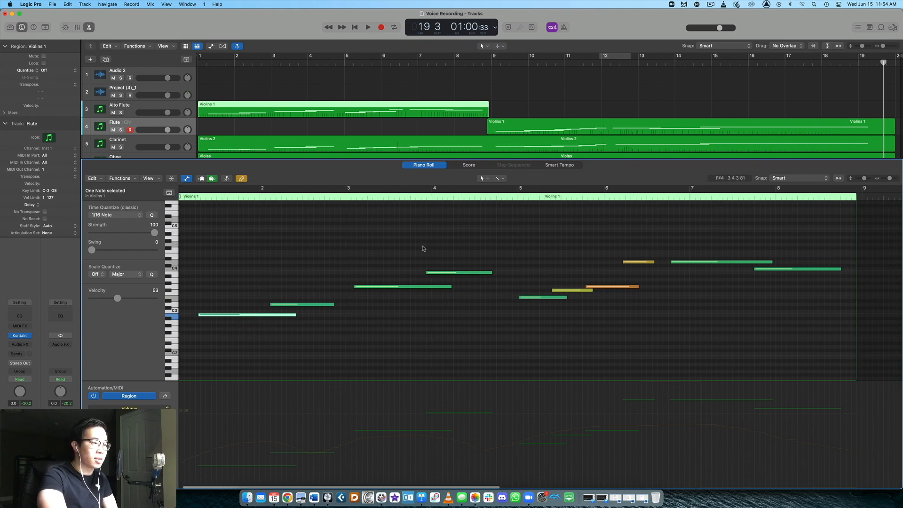
scroll(428, 252, left, 2)
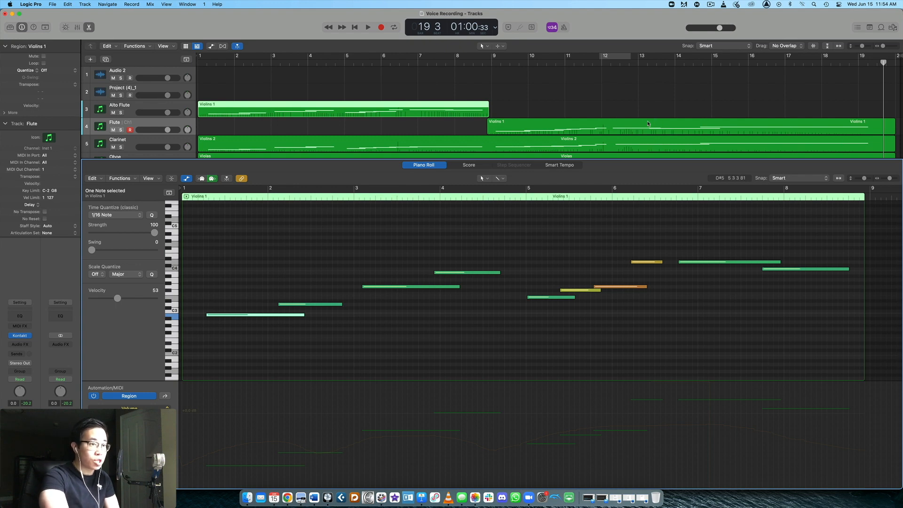
scroll(713, 131, down, 2)
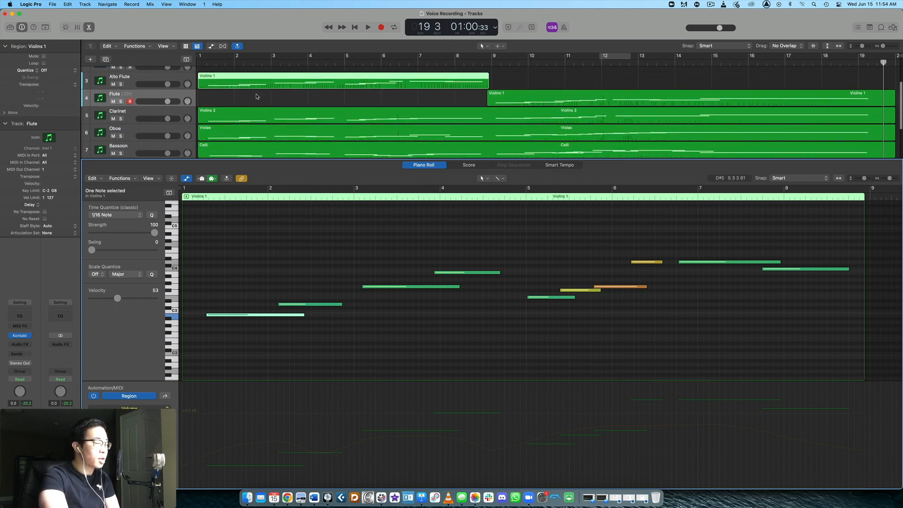
- Close the Piano Roll and rename the Oboe track as English Horn
click(88, 27)
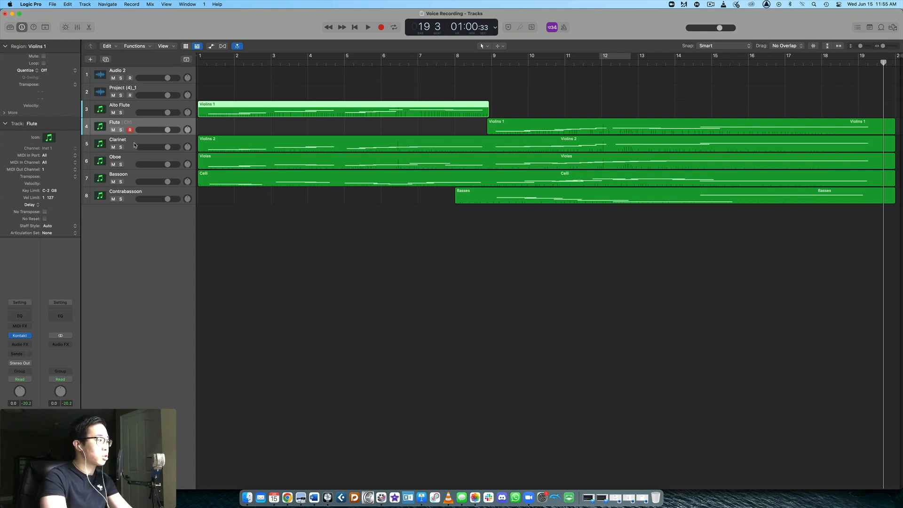
click(165, 156)
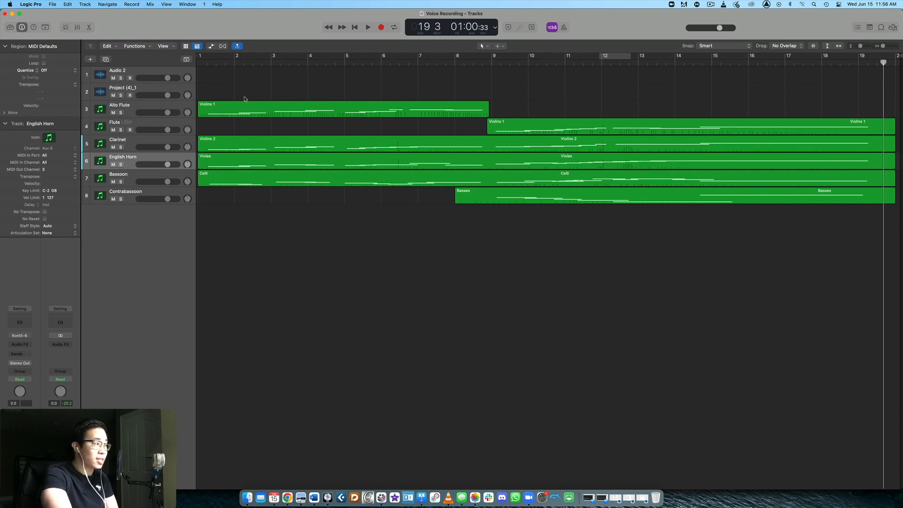
- Select all six woodwind regions and show their notes together in the Piano Roll
drag(665, 275, 467, 85)
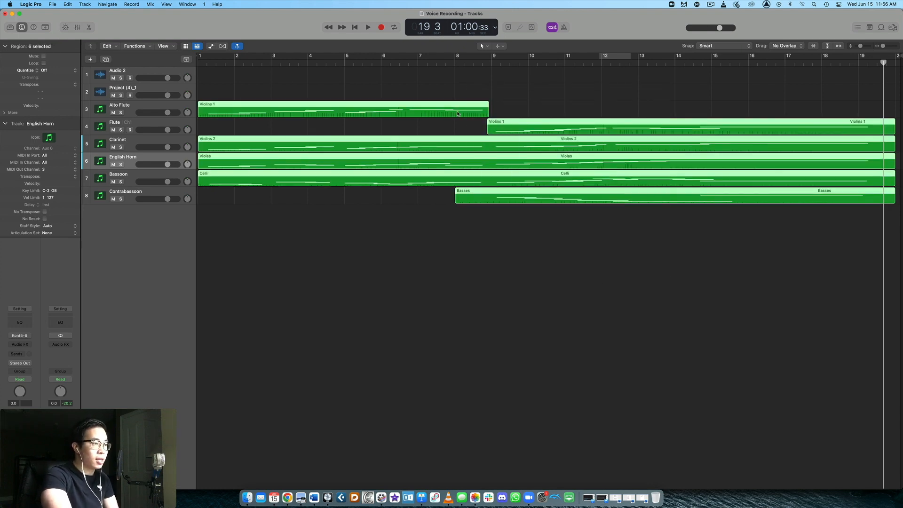
double_click(457, 114)
scroll(568, 329, left, 4)
drag(889, 179, 883, 181)
scroll(798, 271, up, 5)
scroll(798, 271, left, 5)
scroll(846, 223, left, 1)
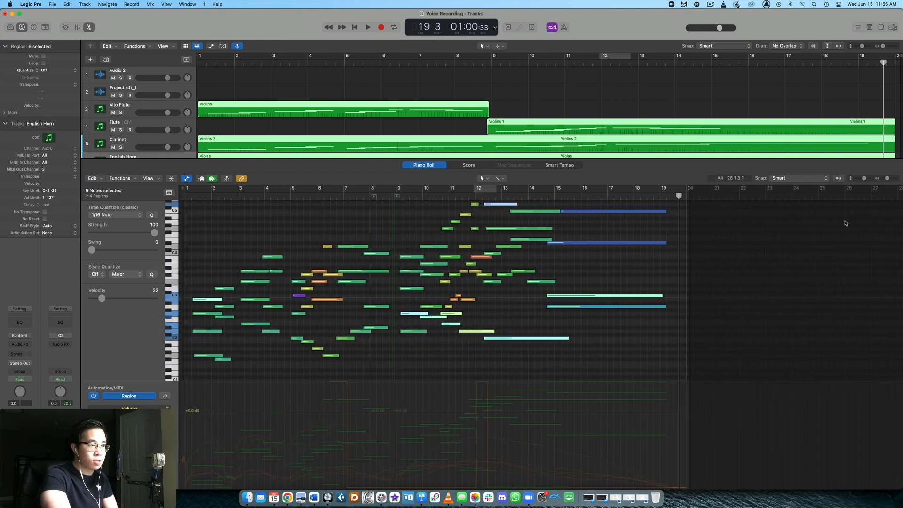
- Hide the automation area in the Piano Roll and fit the notes of all six woodwind regions across the editor
scroll(846, 223, up, 2)
key(a)
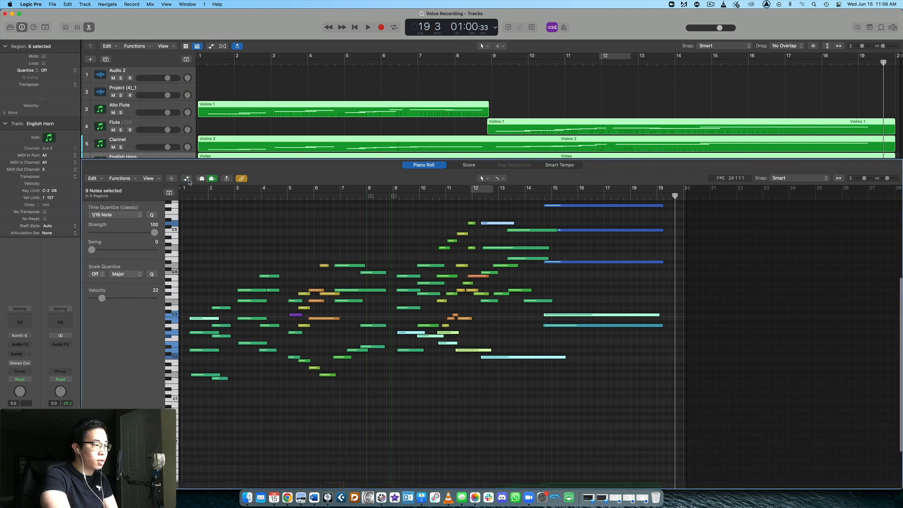
scroll(489, 371, up, 2)
drag(886, 180, 889, 180)
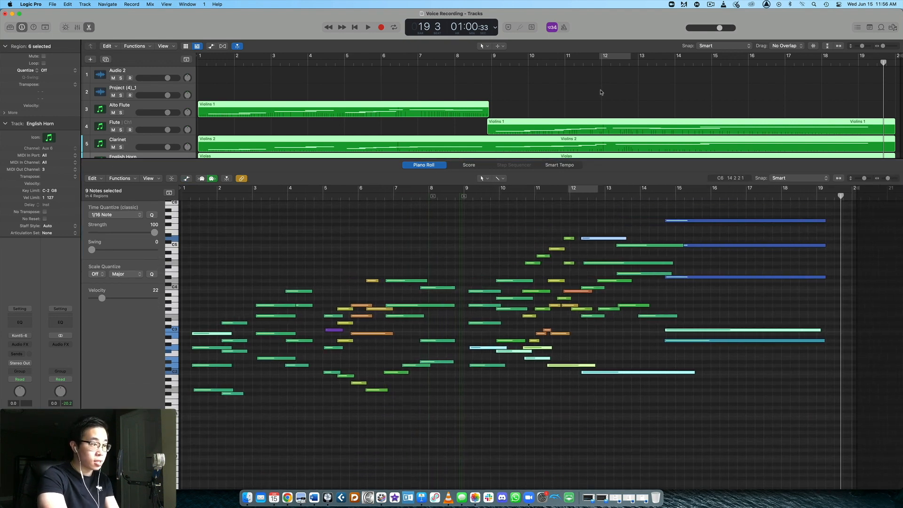
- Play the woodwind arrangement from the beginning through bar 19 while following its notes in the Piano Roll
key(Return)
key(space)
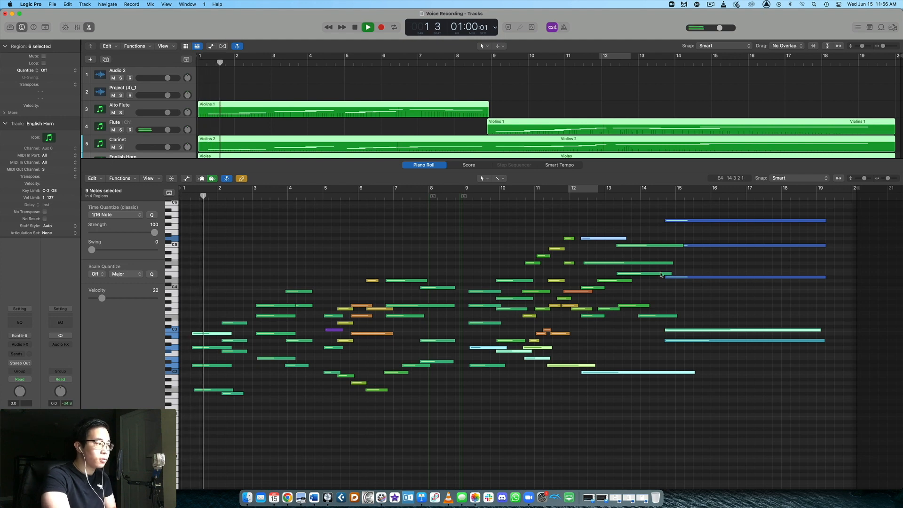
scroll(660, 275, down, 1)
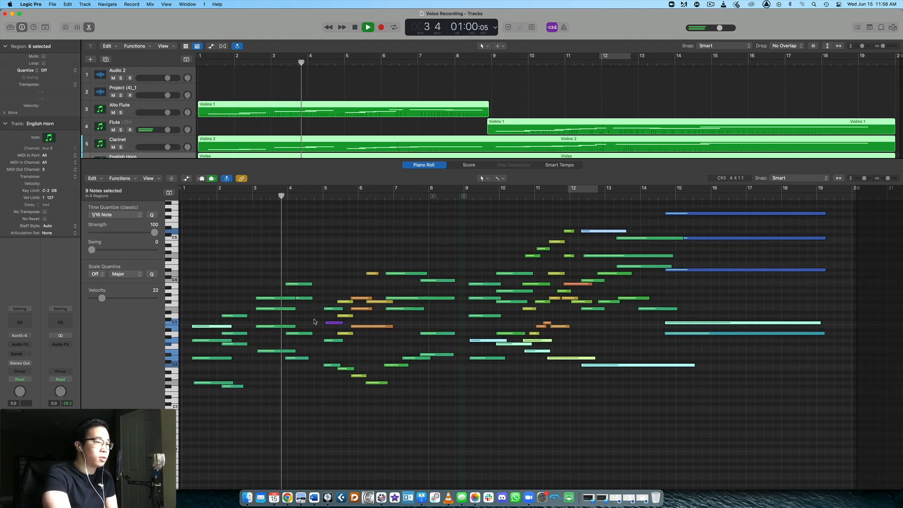
scroll(337, 303, up, 1)
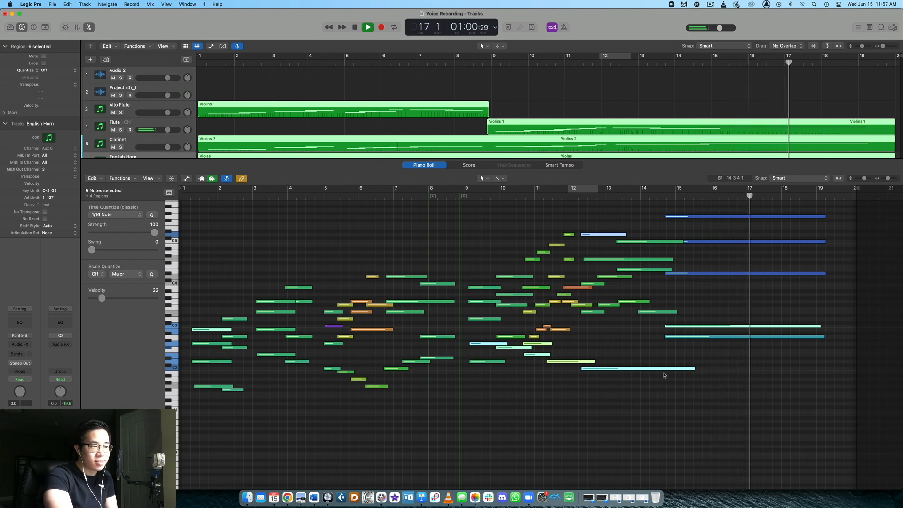
scroll(653, 379, up, 2)
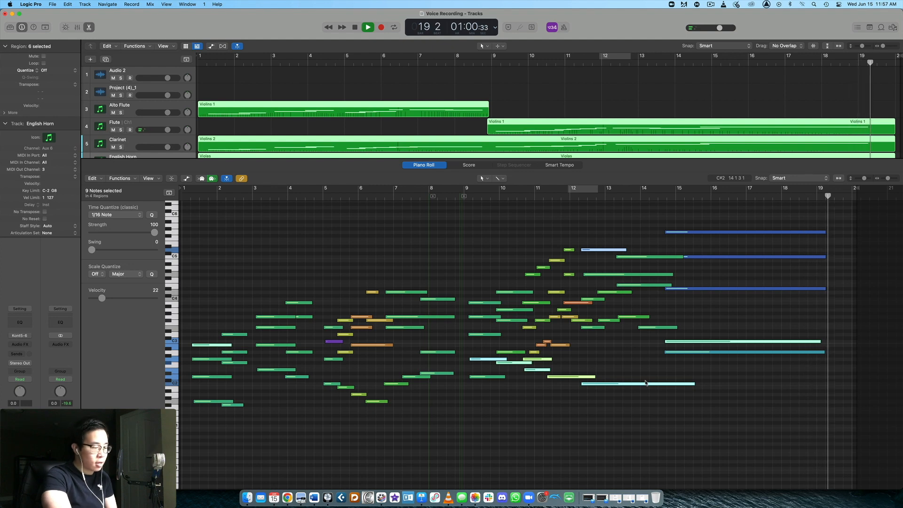
- Stop the playback, then close the Piano Roll and clear the selection of the woodwind regions
key(space)
key(e)
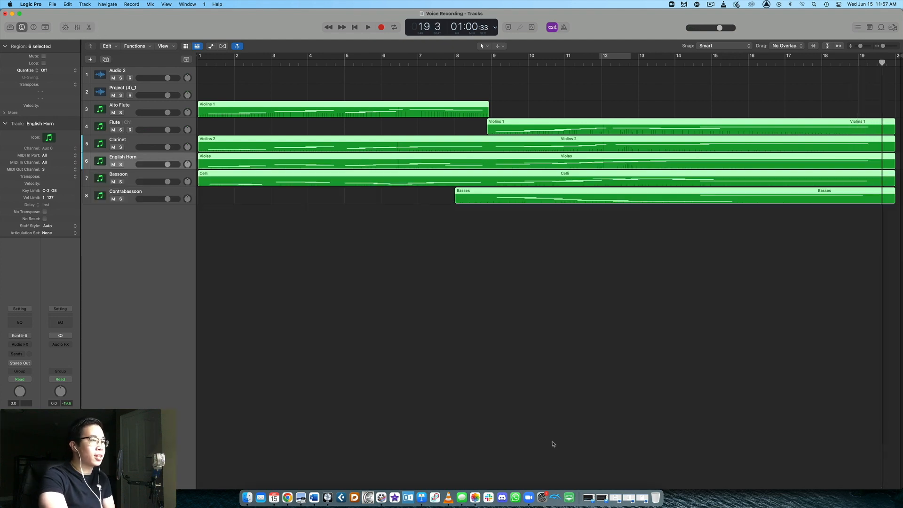
click(538, 283)
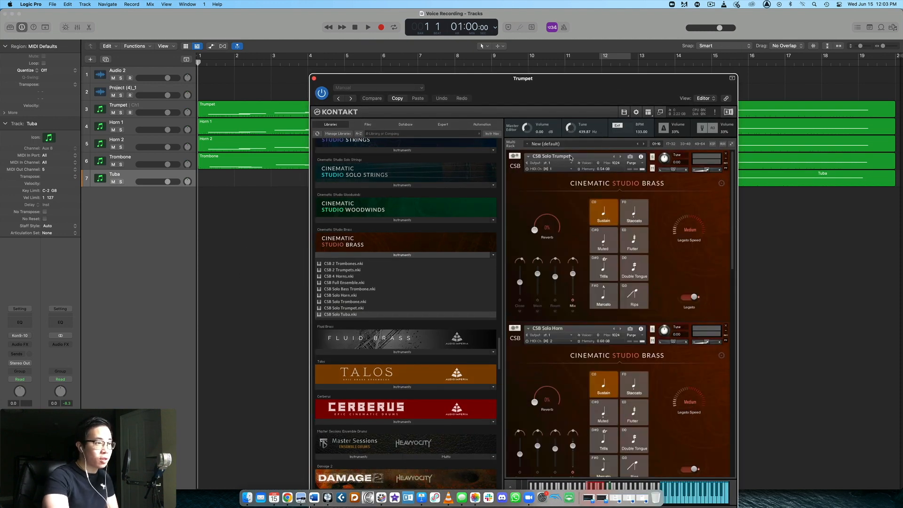
- Look through the Cinematic Studio Brass solo patches loaded in Kontakt, from the trumpet down to the tuba
scroll(691, 210, down, 4)
scroll(691, 210, down, 2)
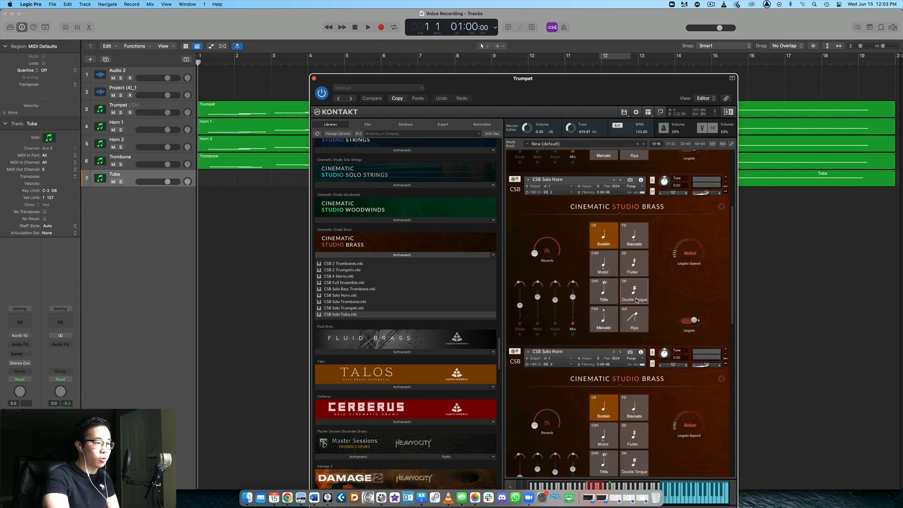
scroll(687, 312, down, 13)
scroll(688, 312, down, 1)
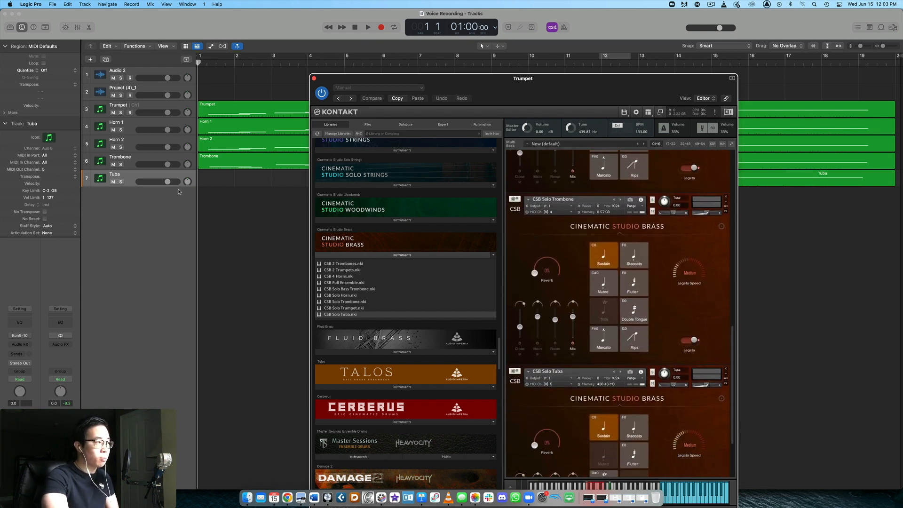
scroll(687, 268, down, 3)
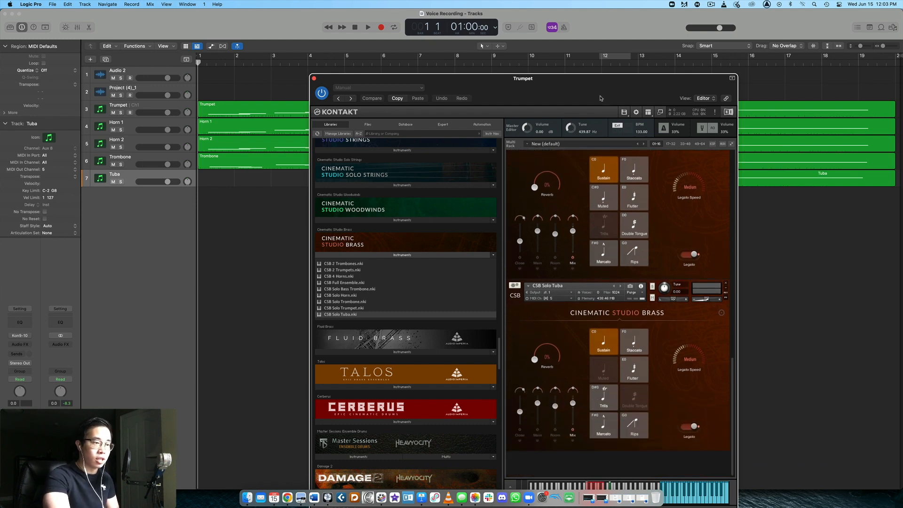
- Move the Kontakt window below the brass regions and start playing the arrangement from bar 1
drag(600, 98, 514, 258)
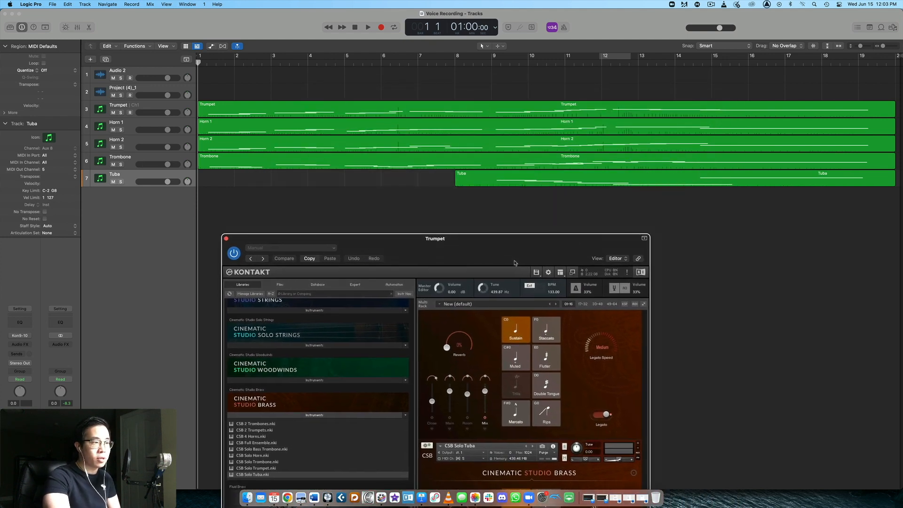
click(541, 217)
key(space)
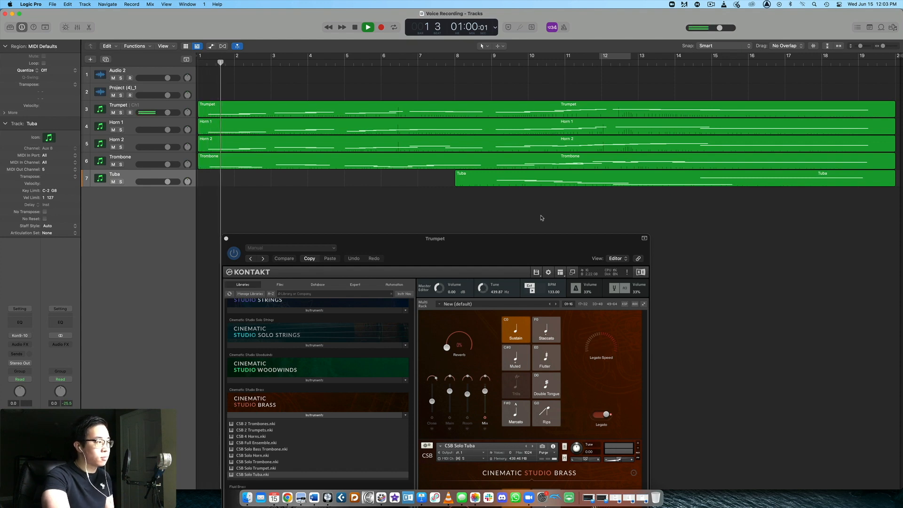
- Select all five brass regions, show their notes together in the Piano Roll and close the Kontakt window
drag(541, 217, 488, 109)
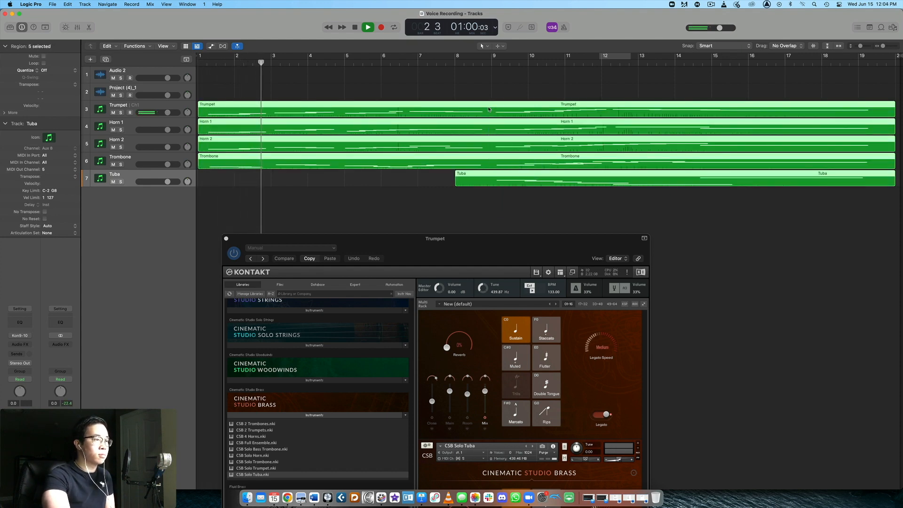
key(p)
click(227, 240)
- Hide the automation area in the Piano Roll and bring the notes of all five brass regions into view
scroll(232, 245, down, 1)
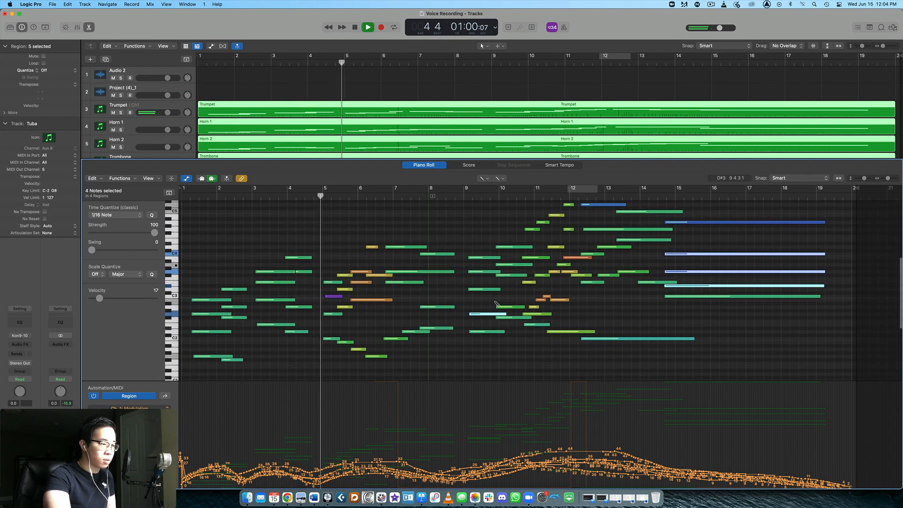
scroll(497, 303, up, 1)
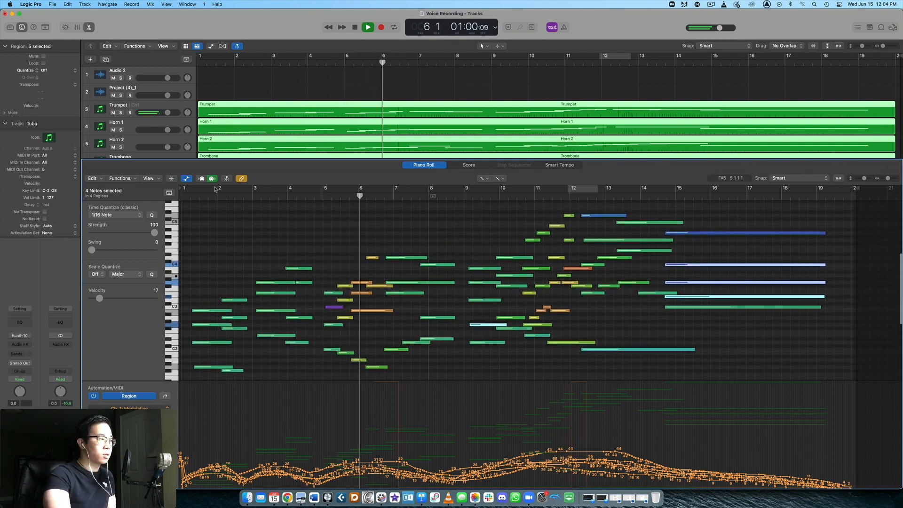
key(a)
scroll(633, 287, up, 1)
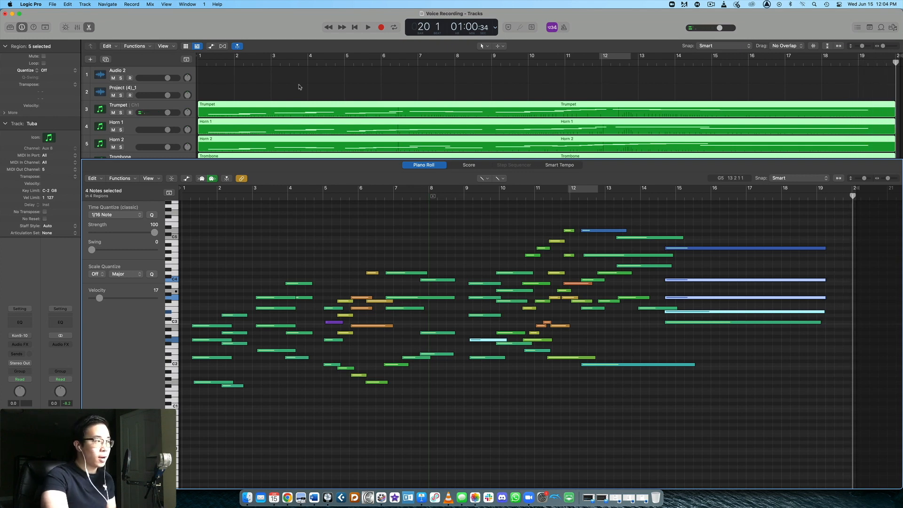
- Show only the Trumpet region's notes in the Piano Roll and audition its last two notes, C5 and A4
click(694, 240)
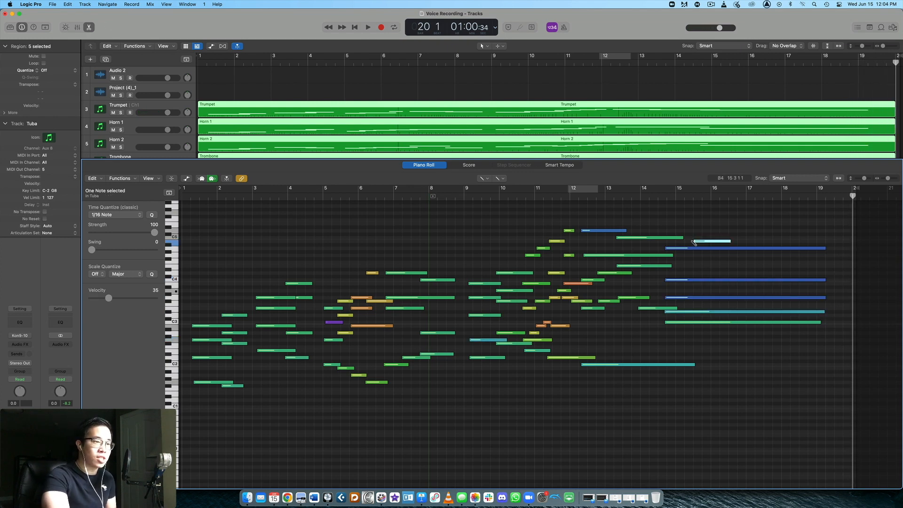
key(BackSpace)
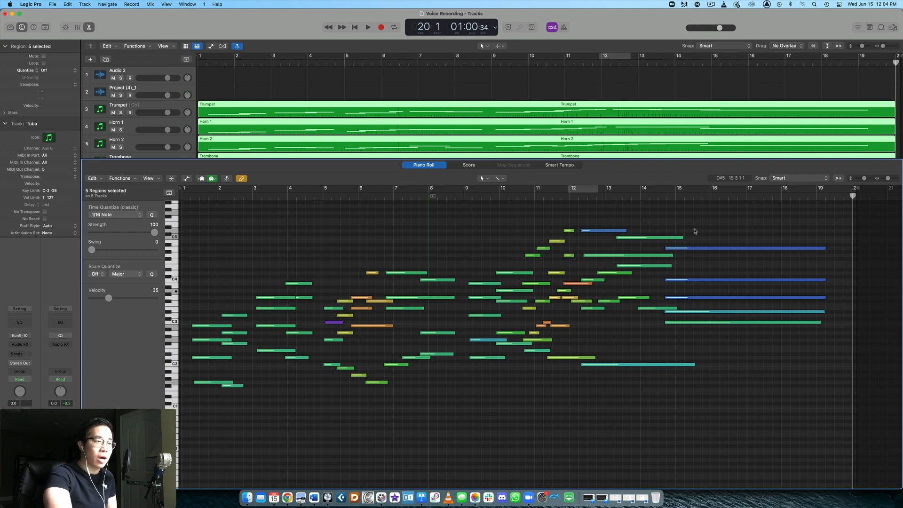
click(797, 95)
click(792, 125)
click(790, 116)
scroll(686, 275, up, 3)
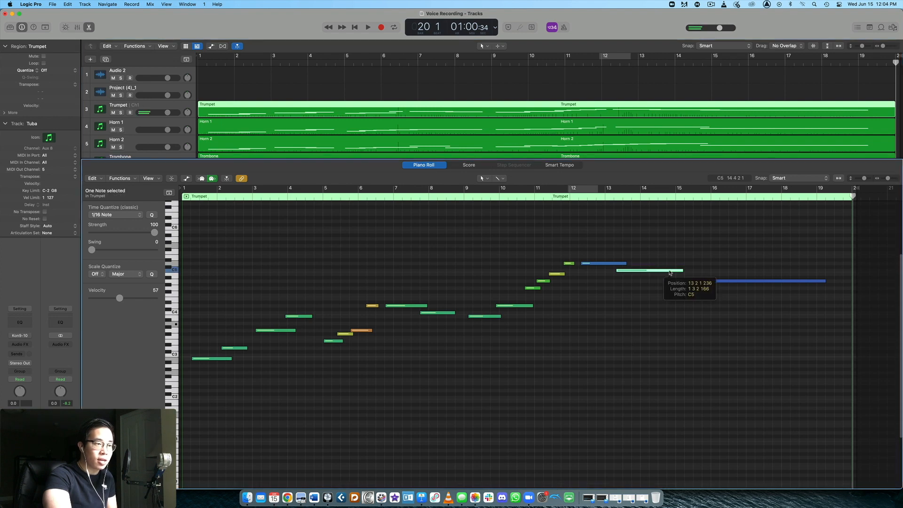
click(675, 281)
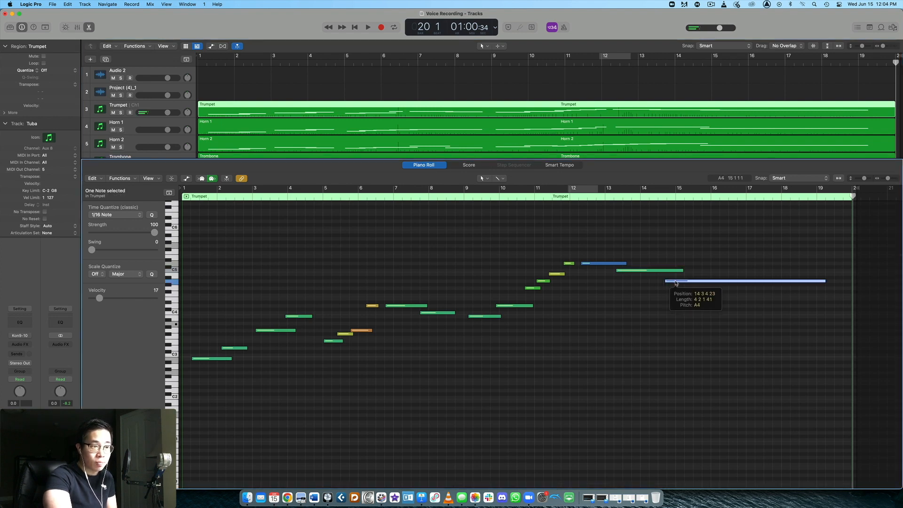
- Reselect all five brass regions and audition the final chord's notes from Horn 1's C4 down to the Tuba's C3
drag(839, 77, 836, 184)
click(695, 283)
click(695, 282)
click(688, 313)
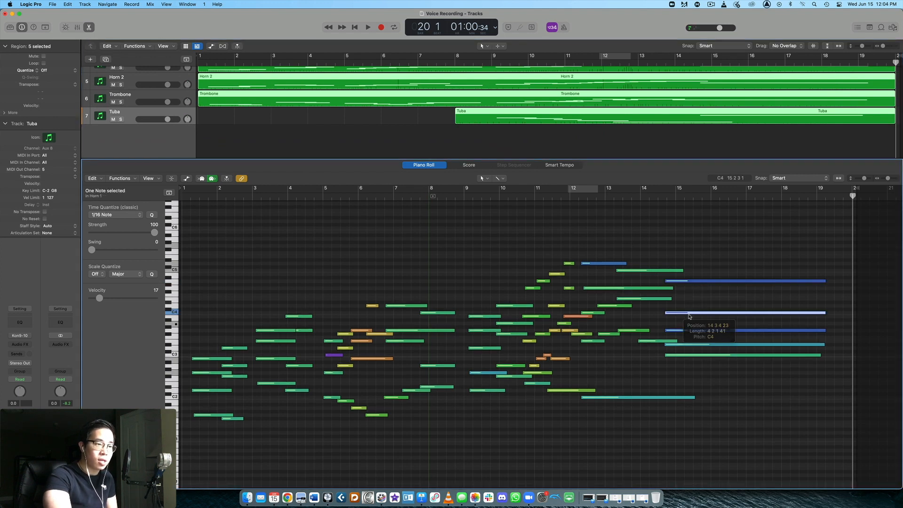
click(683, 331)
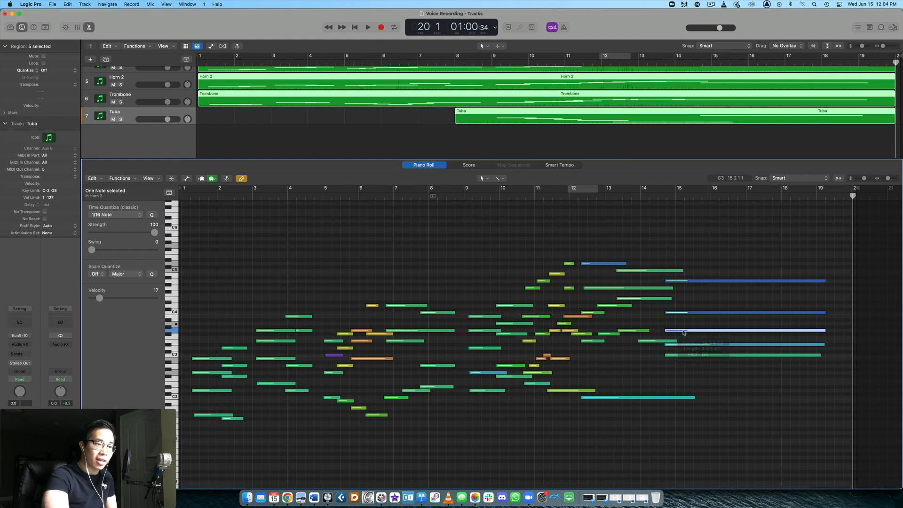
scroll(702, 341, down, 1)
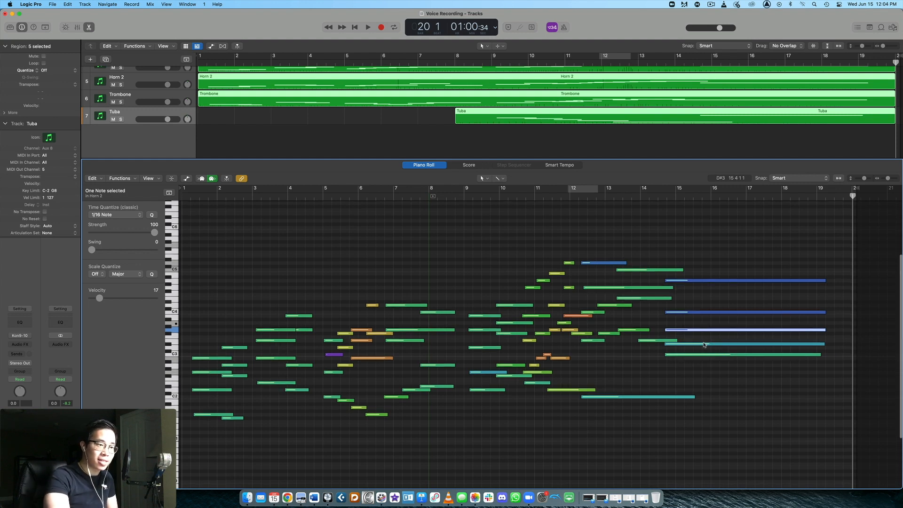
click(703, 345)
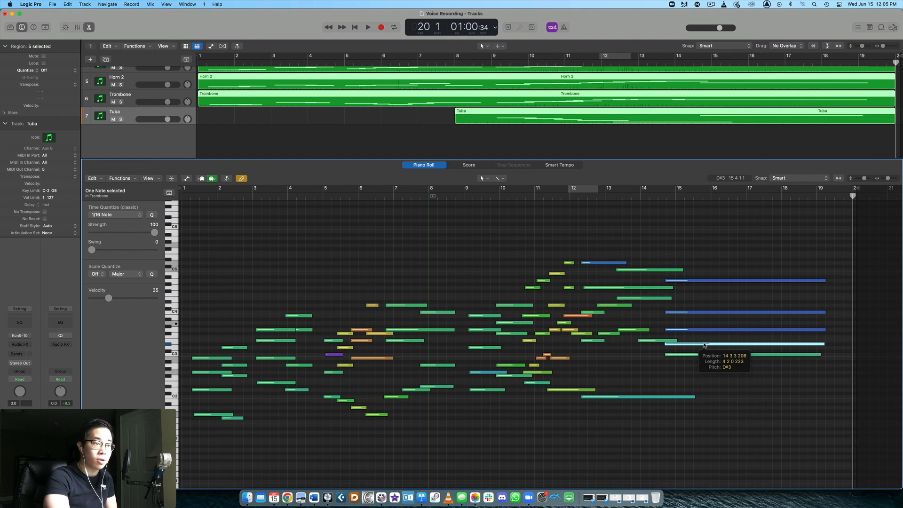
click(700, 354)
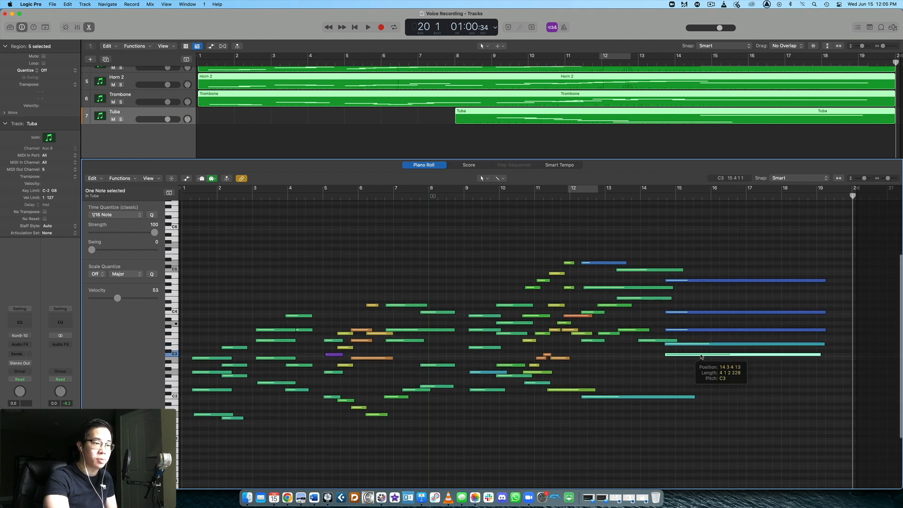
- Open the Trumpet region by itself in the Piano Roll and show its modulation curve below the notes
scroll(715, 92, up, 1)
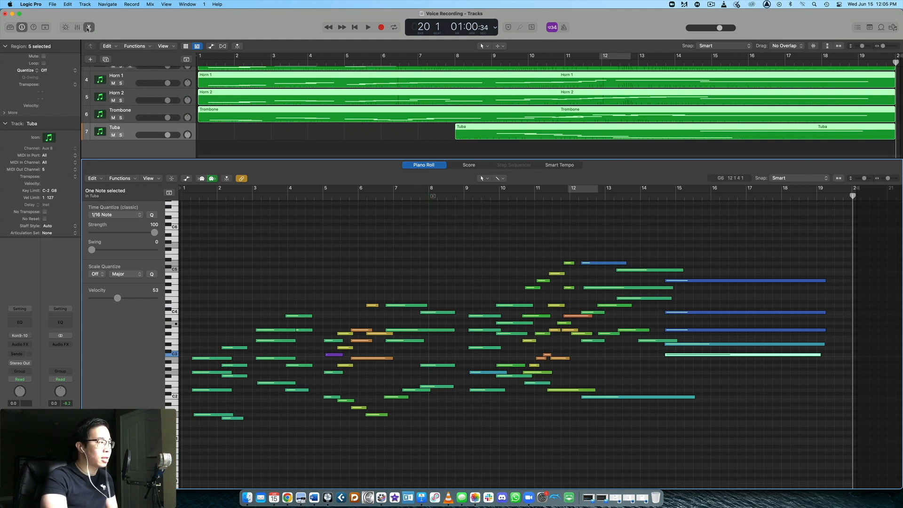
click(88, 27)
drag(544, 217, 490, 113)
click(465, 218)
click(474, 106)
double_click(474, 105)
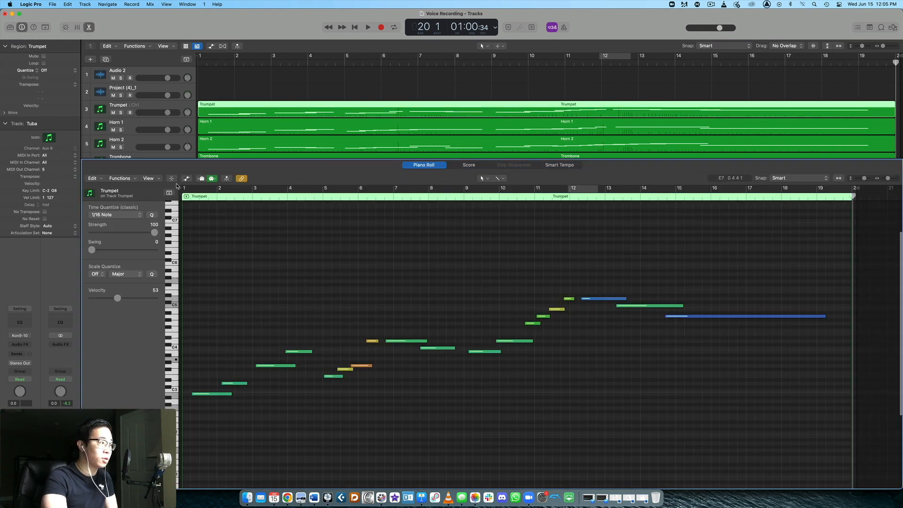
click(171, 179)
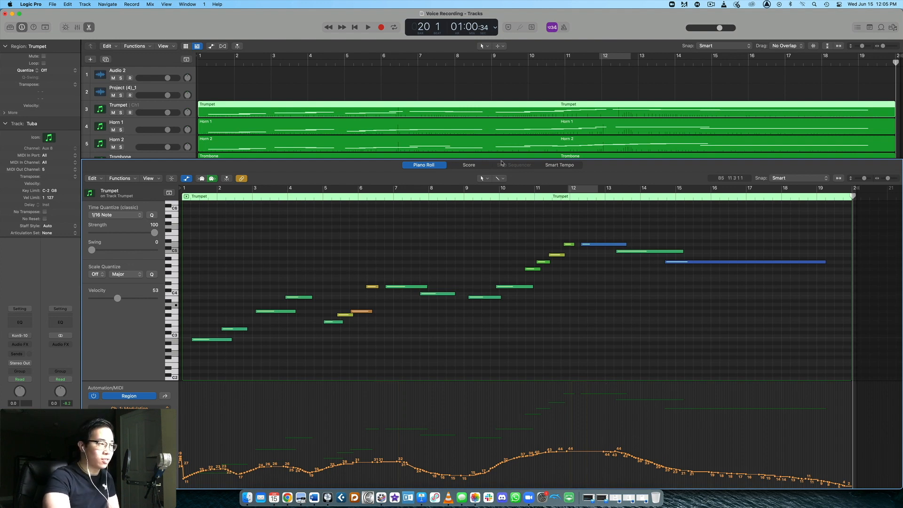
- Close the Piano Roll and select the Horn 1 track, followed by the Horn 2 track
click(88, 28)
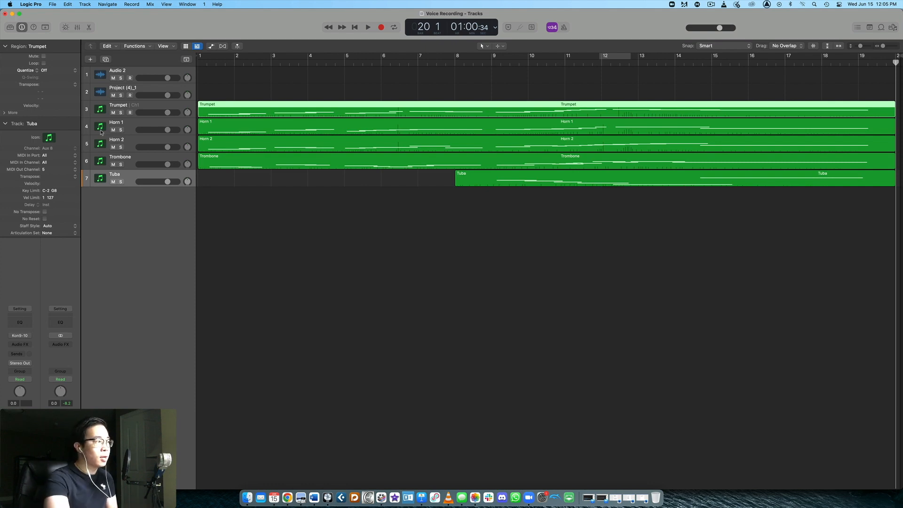
click(129, 133)
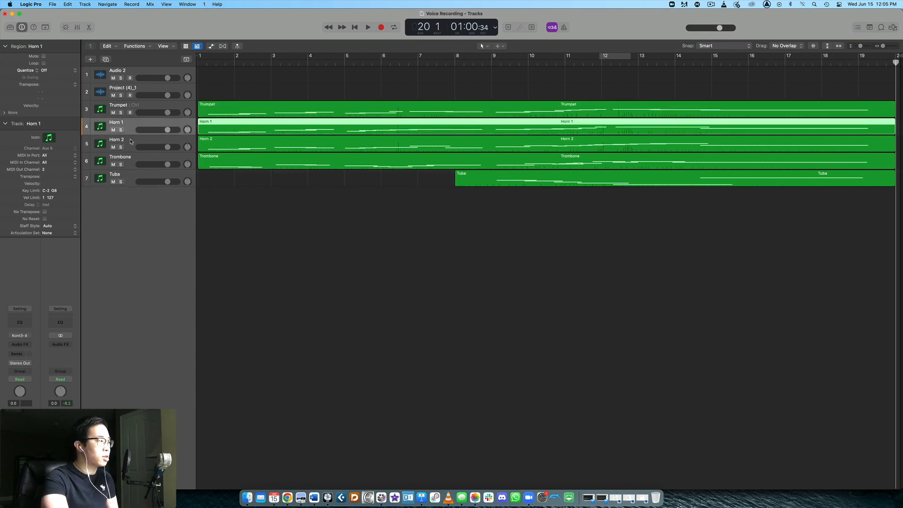
click(130, 142)
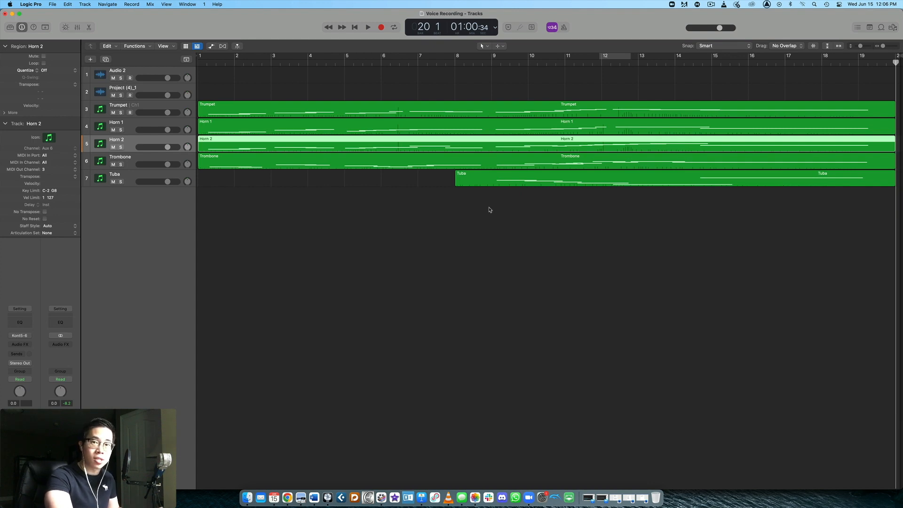
- Deselect the regions and play the brass arrangement from the beginning, stopping in bar 18
click(538, 213)
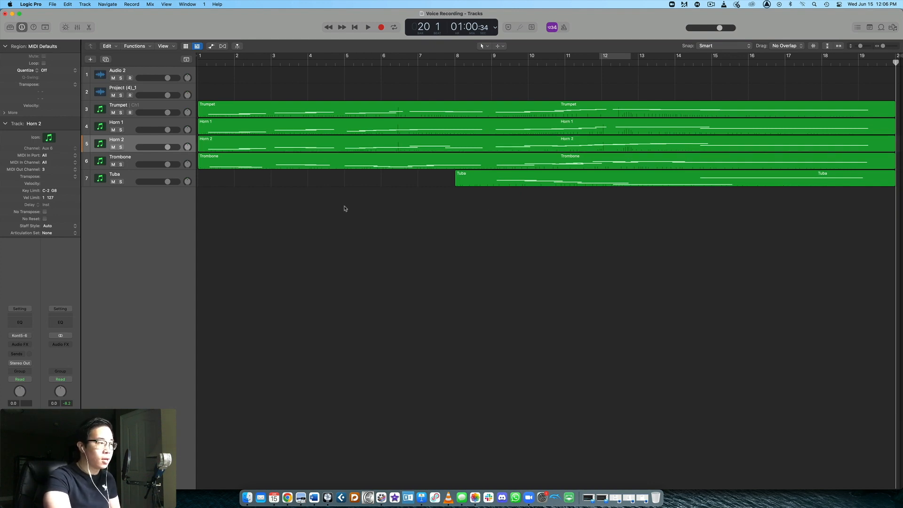
key(Return)
key(space)
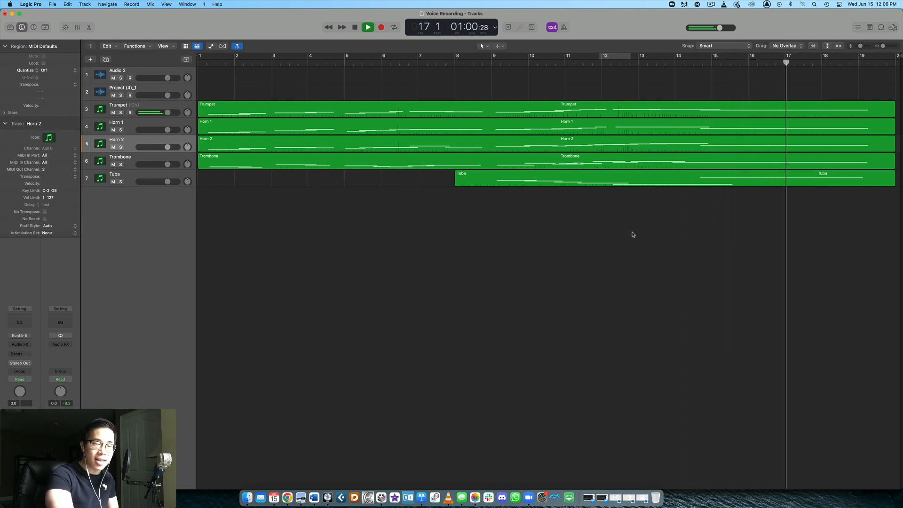
key(space)
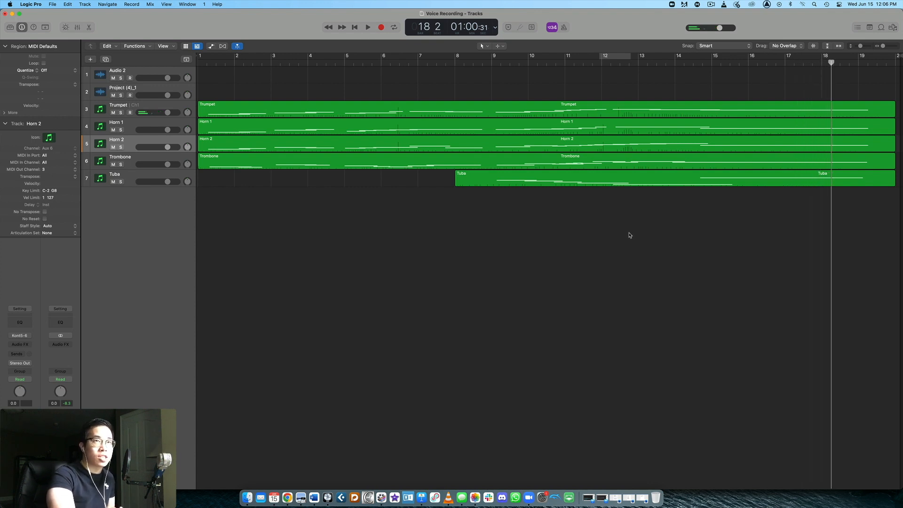